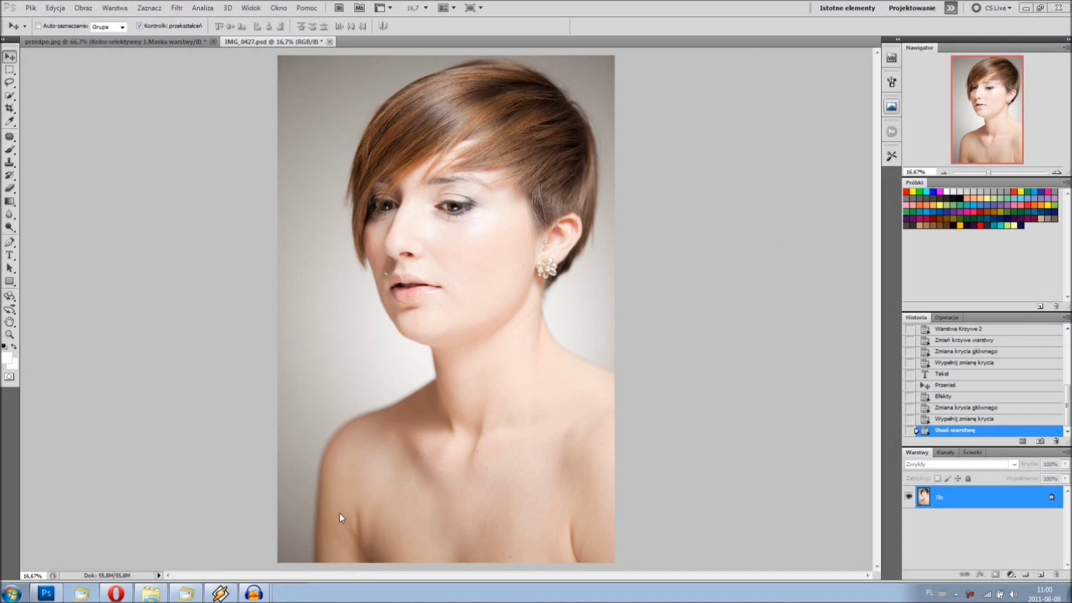
Show the adjustment layer types available in the Layers panel for the single-layer portrait
click(1013, 577)
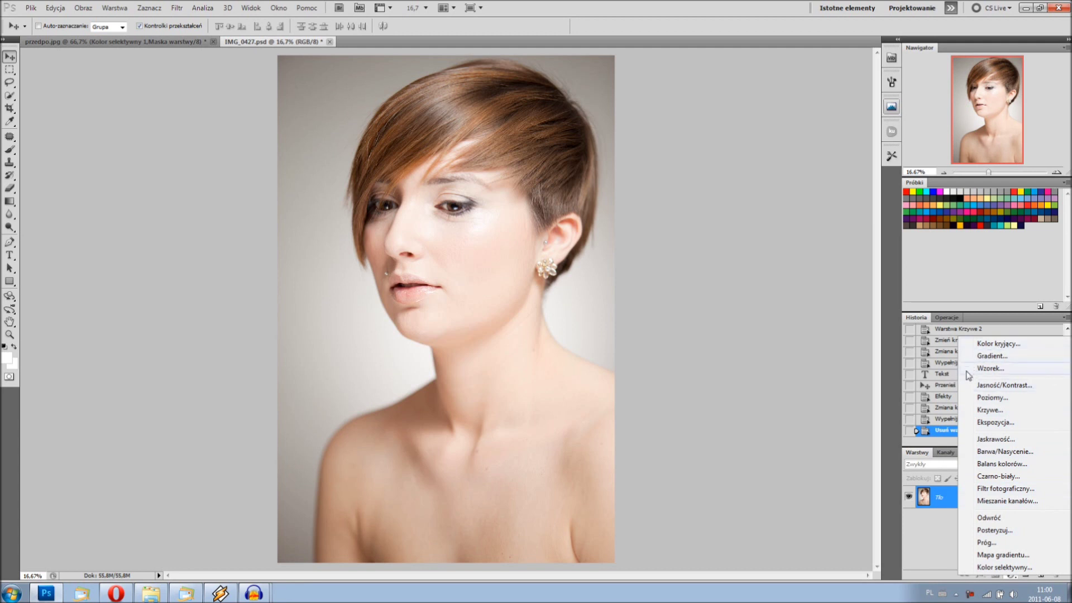
Add a Levels adjustment with black point 32, midtone 1.00 and white point 230
click(999, 400)
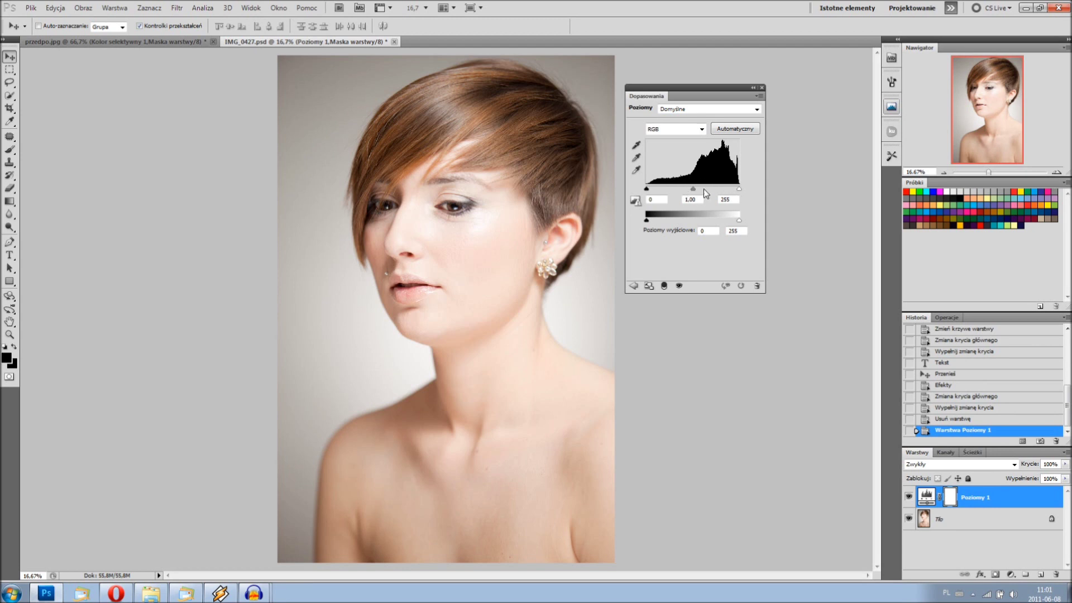
mouse_move(694, 189)
mouse_down()
mouse_move(665, 188)
mouse_move(713, 185)
mouse_move(680, 198)
mouse_up()
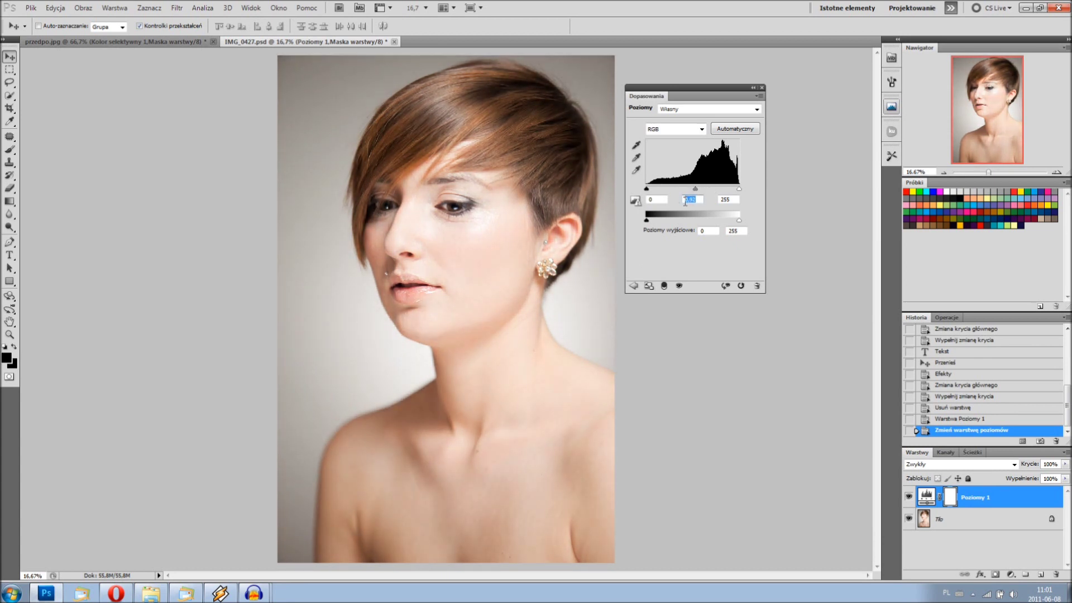
text(1)
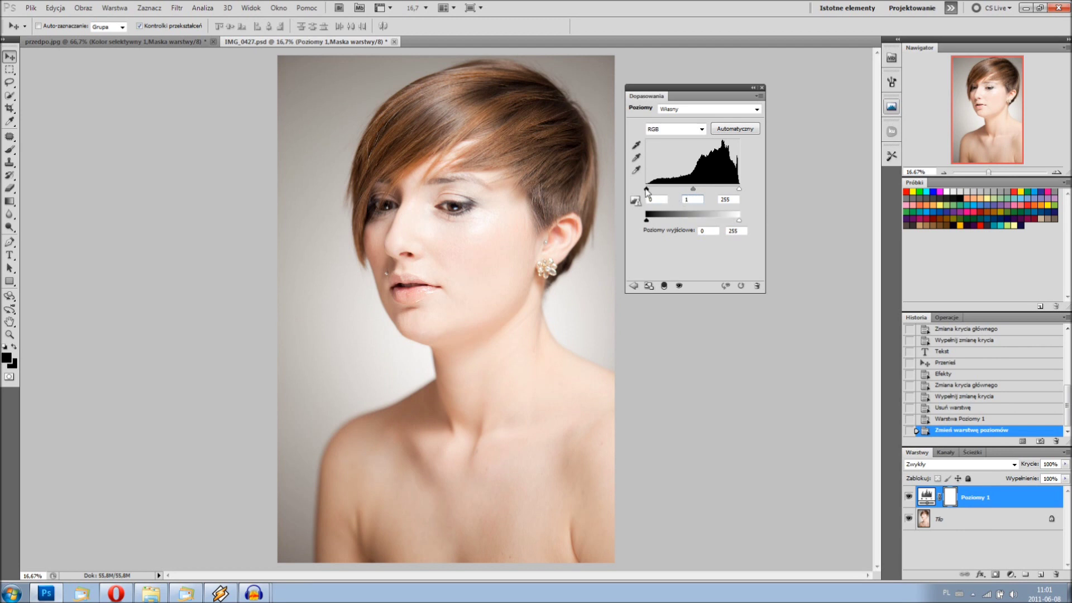
drag(647, 190, 658, 191)
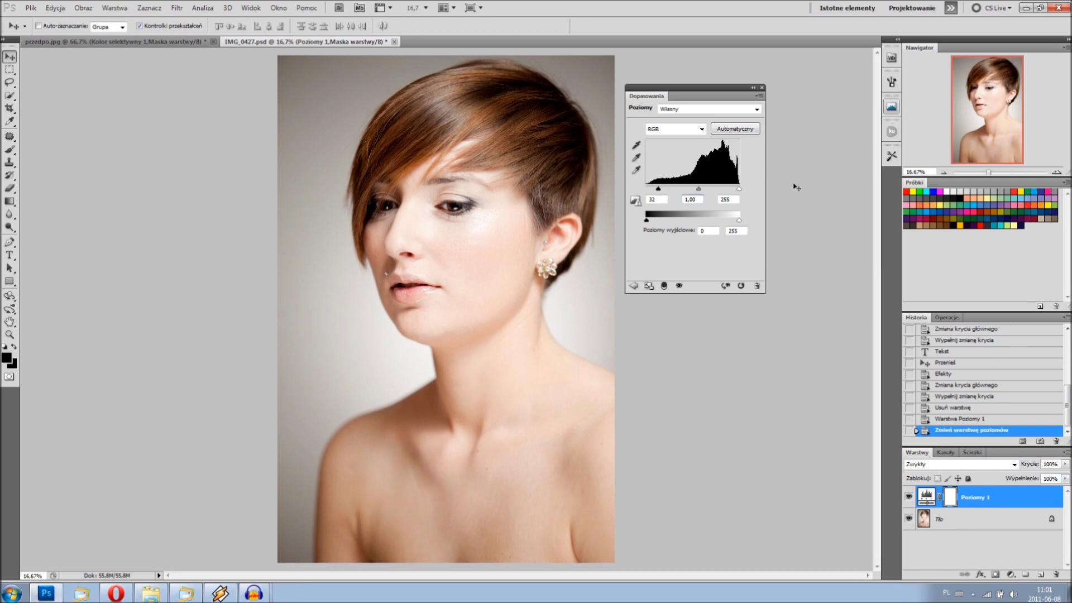
drag(739, 190, 731, 192)
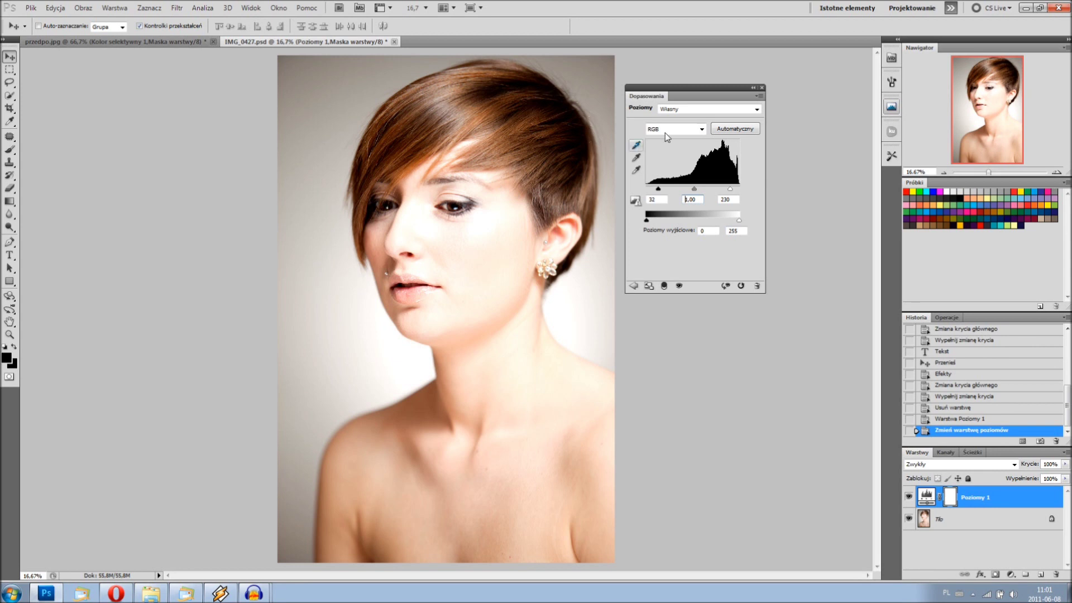
click(762, 89)
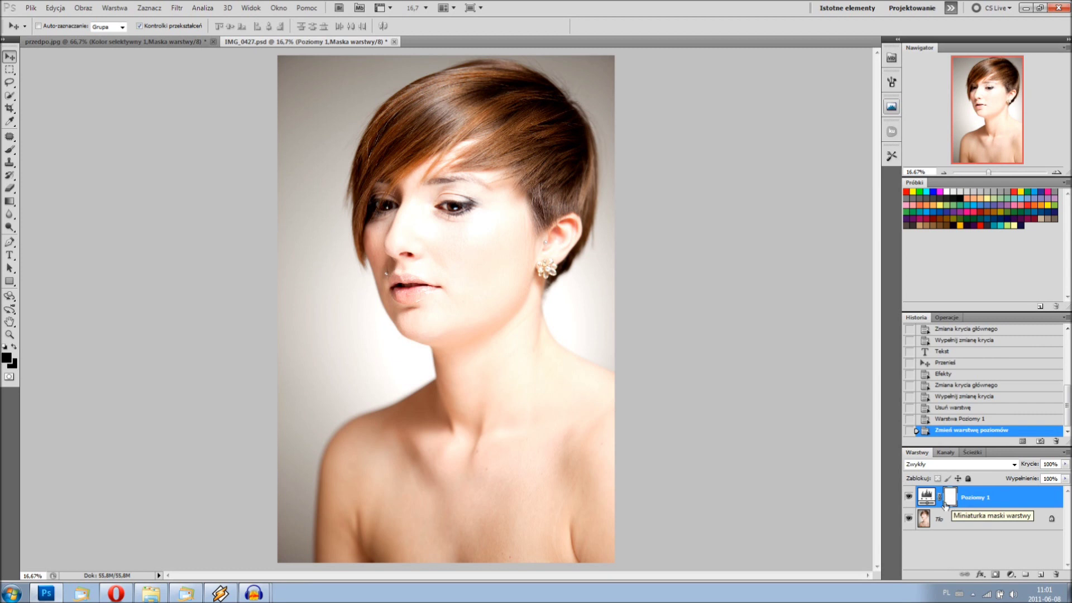
Paint on the Levels mask near the eye with a 92 px brush
click(12, 151)
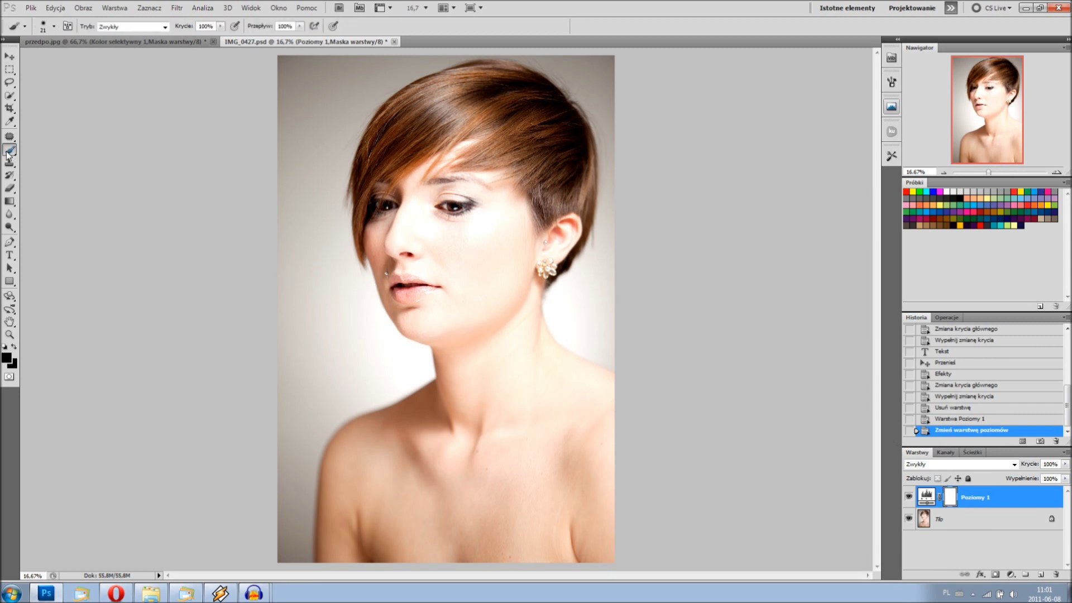
click(43, 29)
click(66, 57)
key(Return)
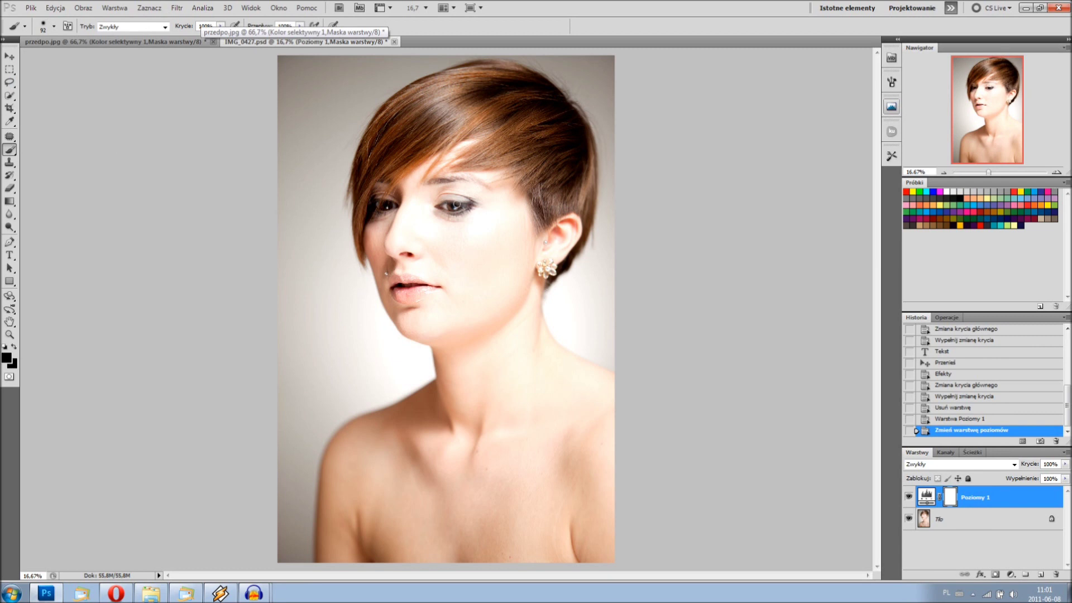
click(455, 209)
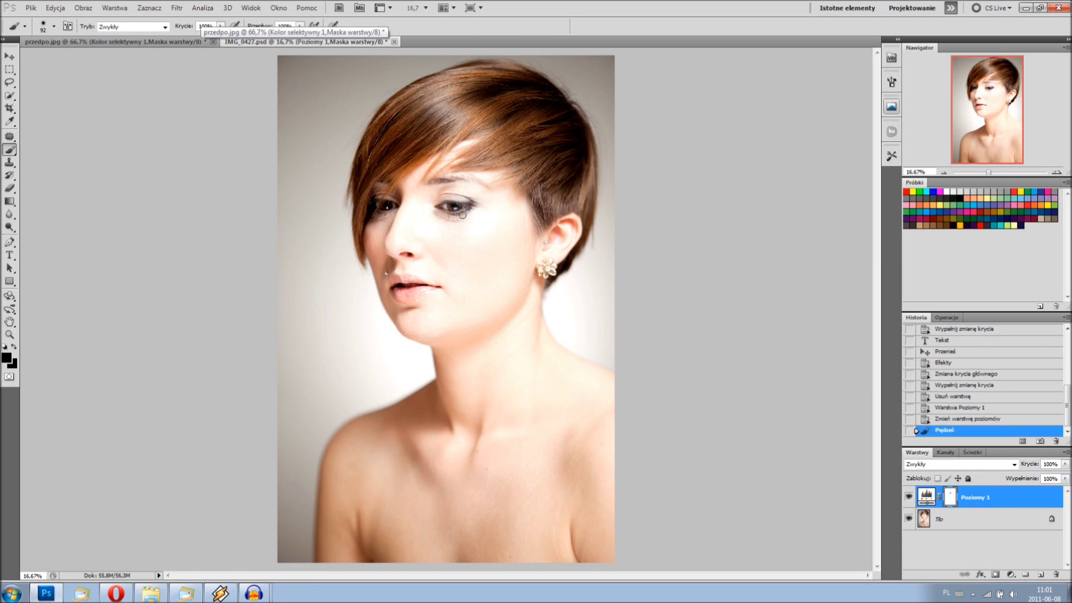
Toggle Poziomy 1 to compare before and after, leaving it hidden
click(908, 497)
click(908, 498)
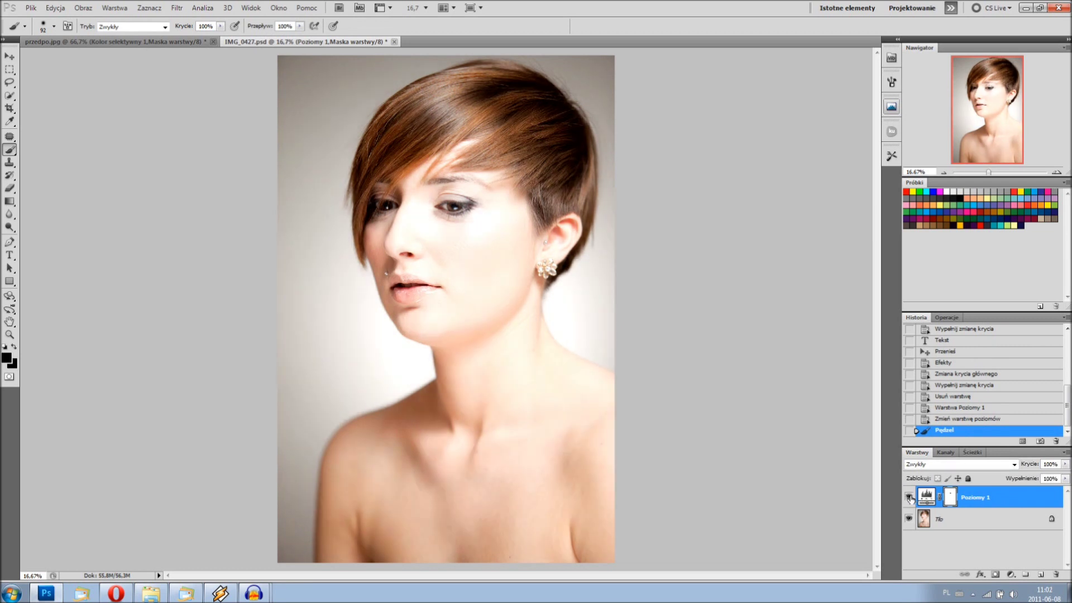
click(908, 497)
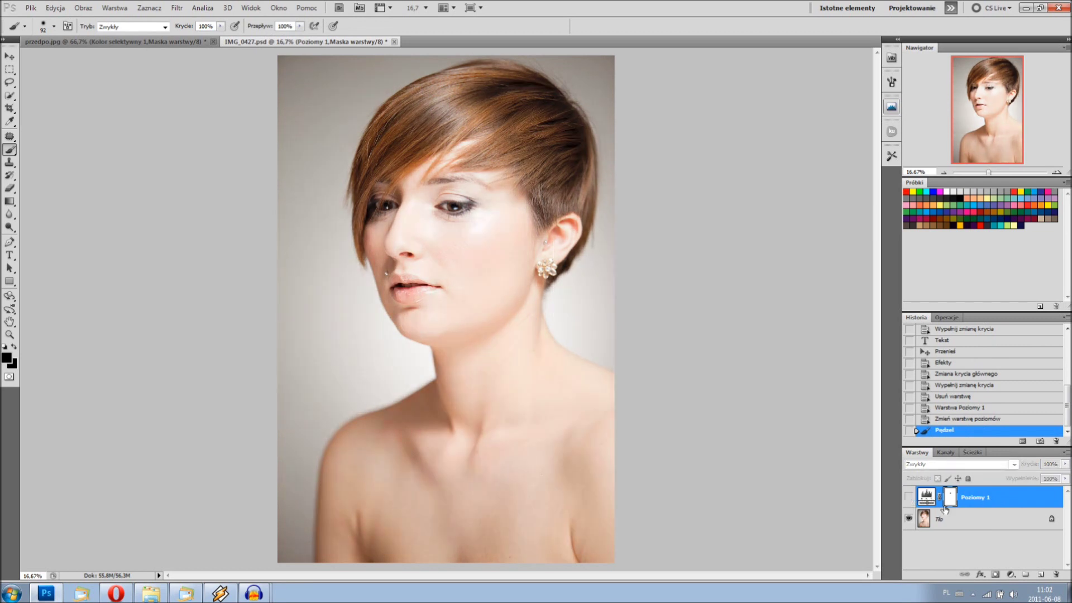
click(1010, 573)
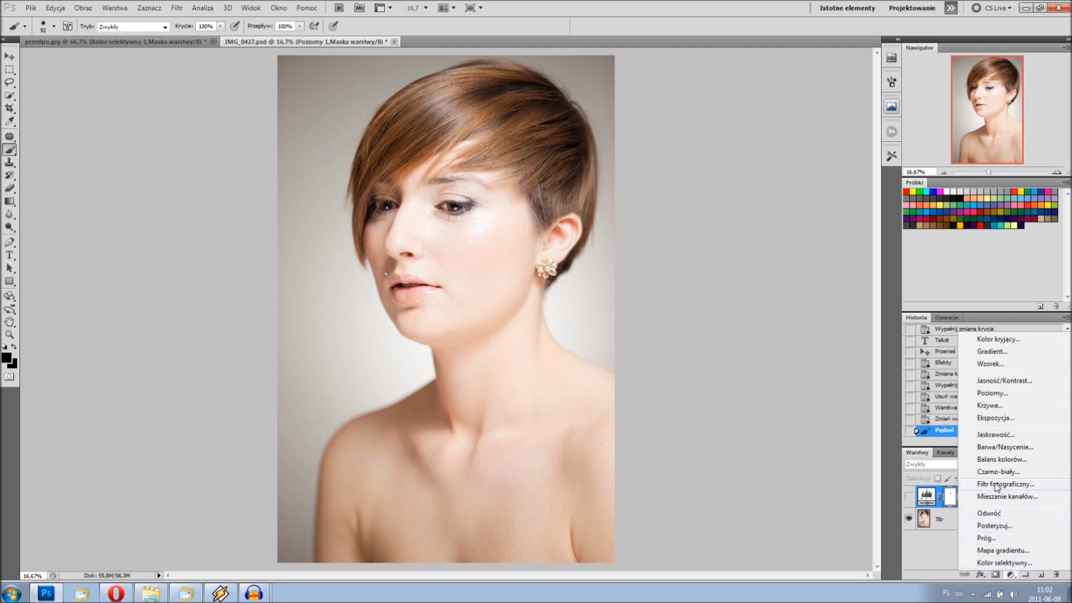
Add Curves layer Krzywe 1 with a lowered shadow point and raised highlight point, then hide it
click(1005, 408)
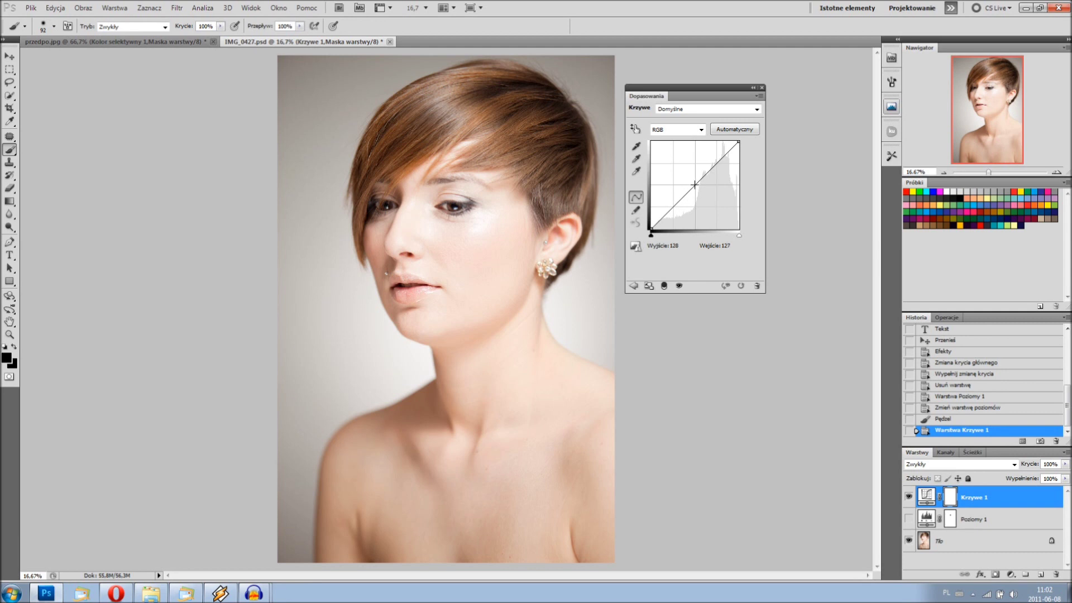
drag(694, 185, 685, 176)
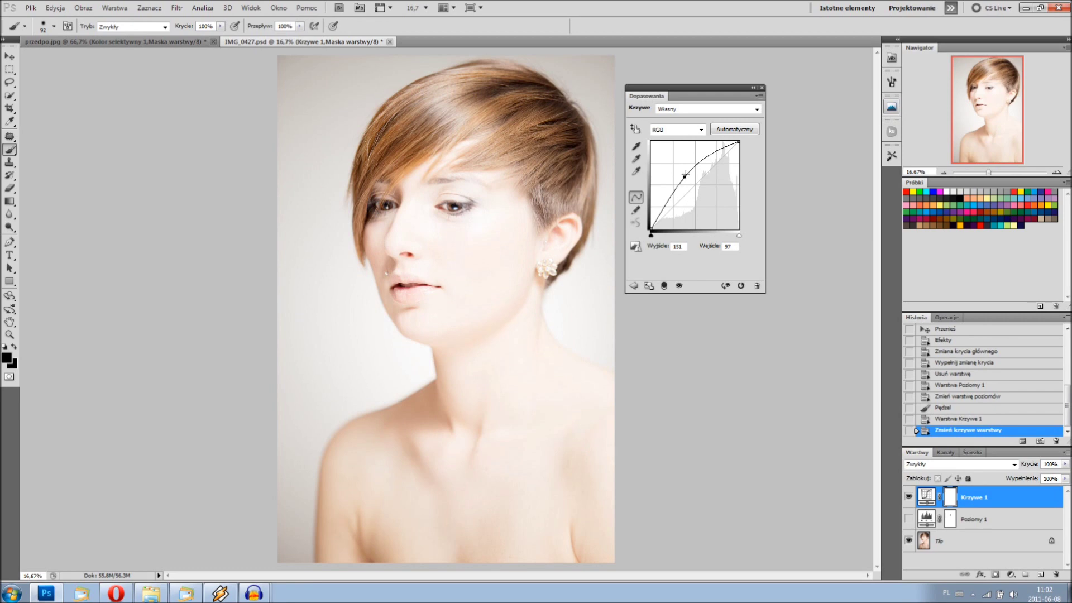
drag(685, 176, 693, 188)
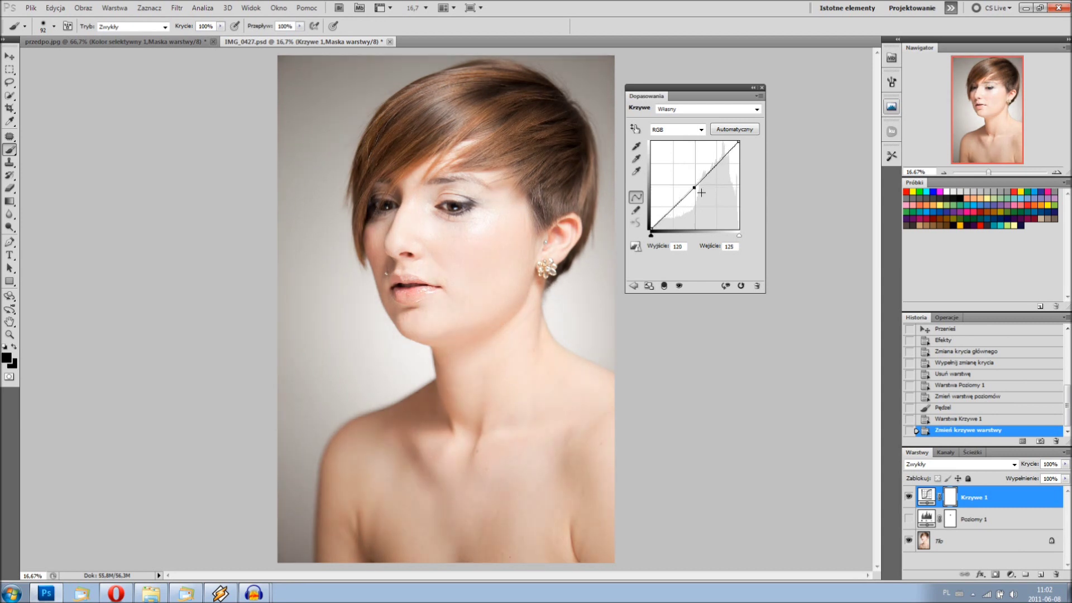
key(Delete)
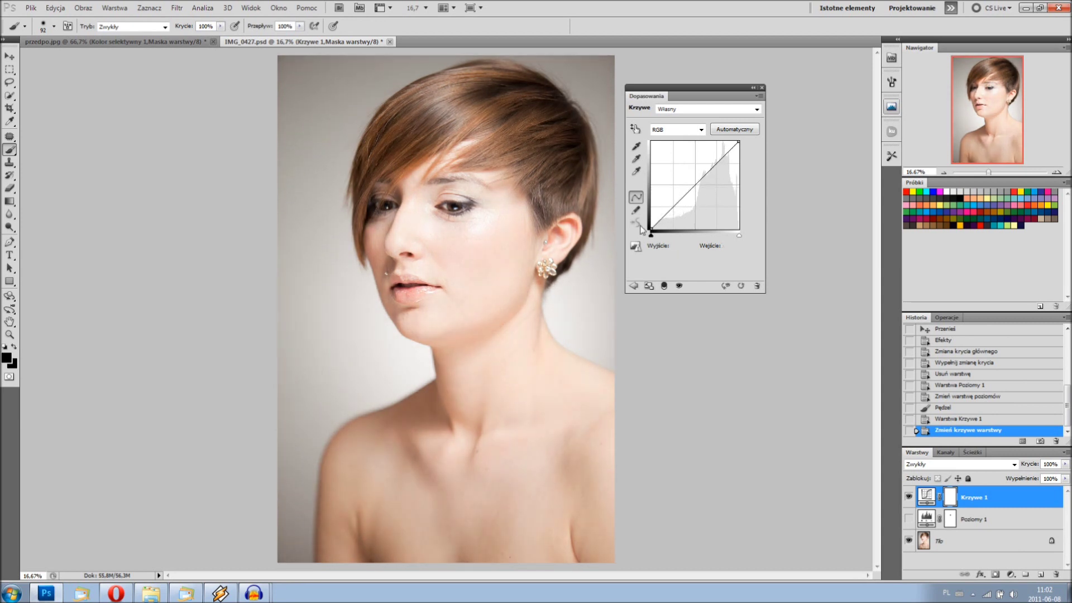
drag(660, 221, 661, 223)
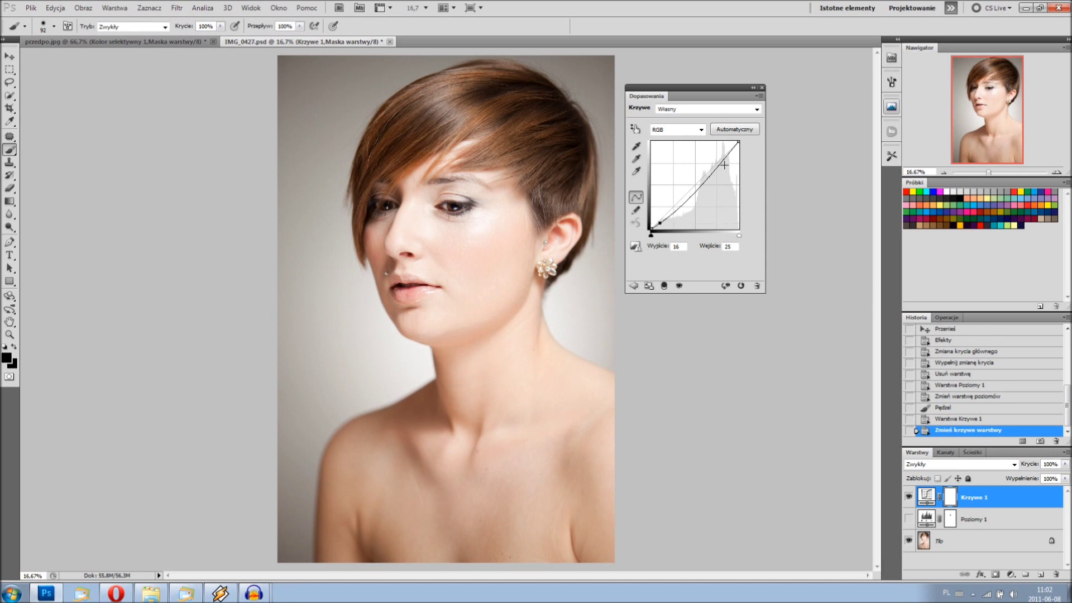
drag(724, 160, 723, 150)
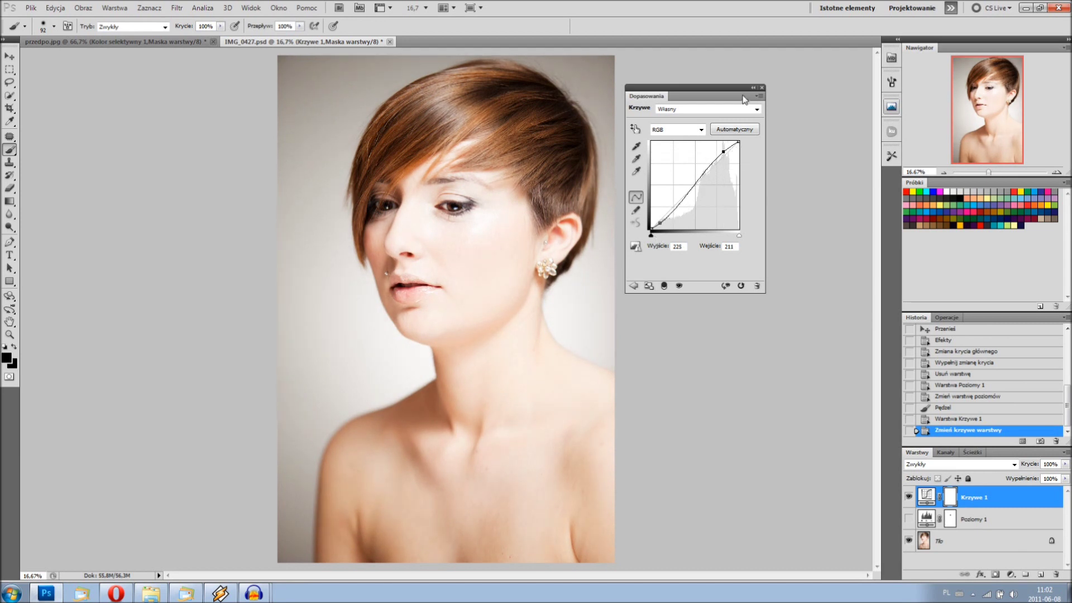
click(761, 87)
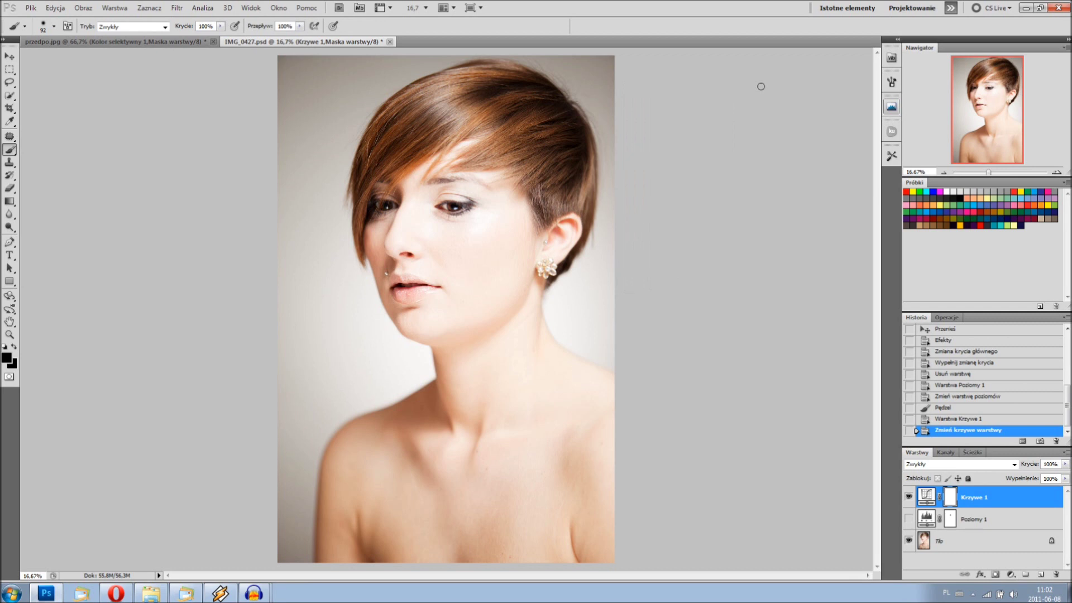
click(908, 496)
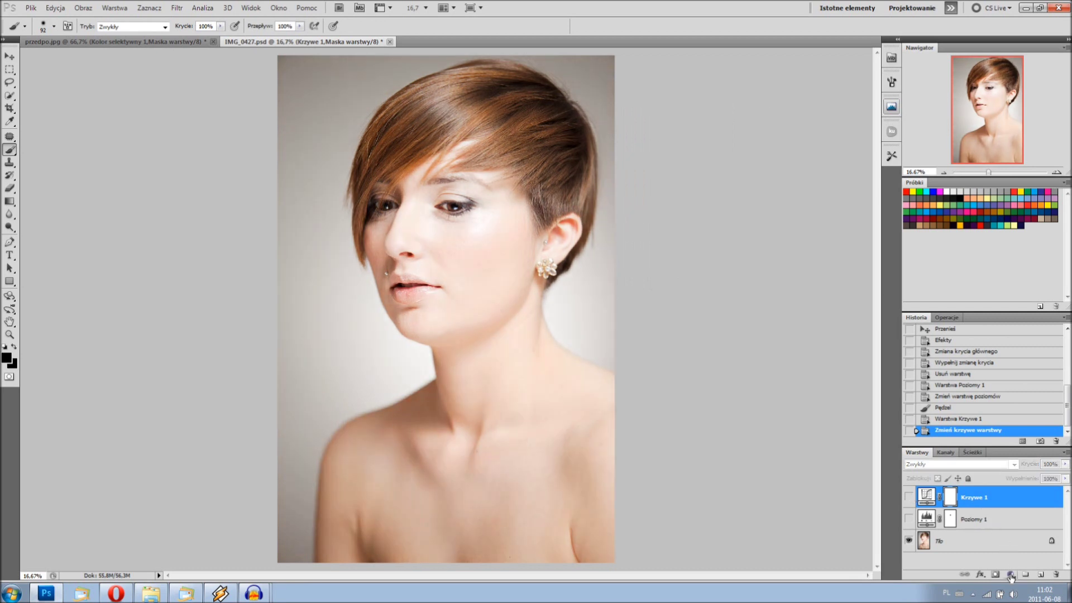
Add a Vibrance layer, try a higher vibrance, then reset Vibrance to 0
click(1011, 575)
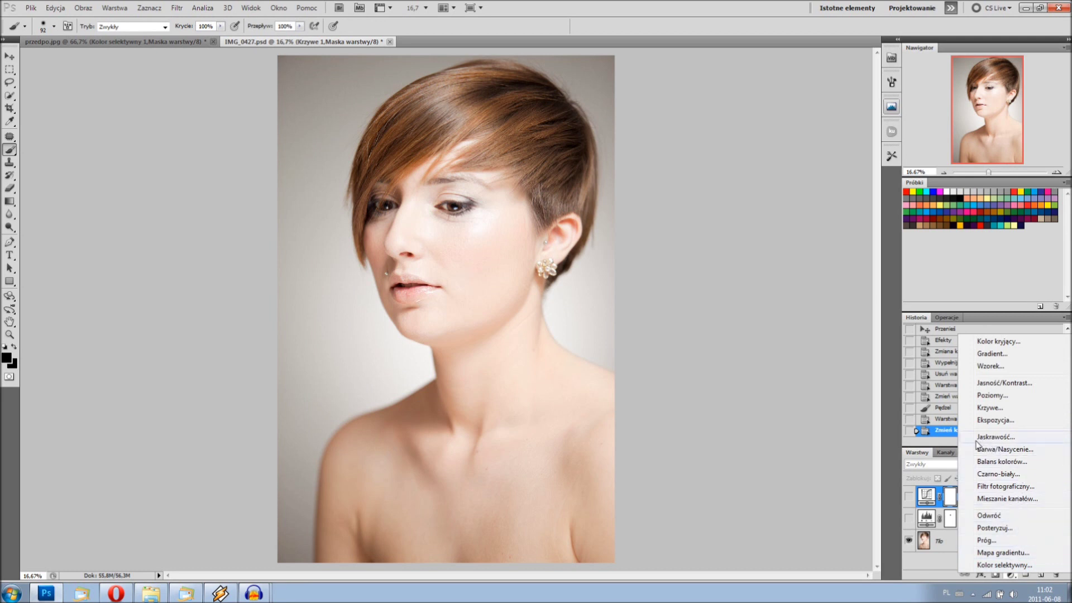
click(996, 437)
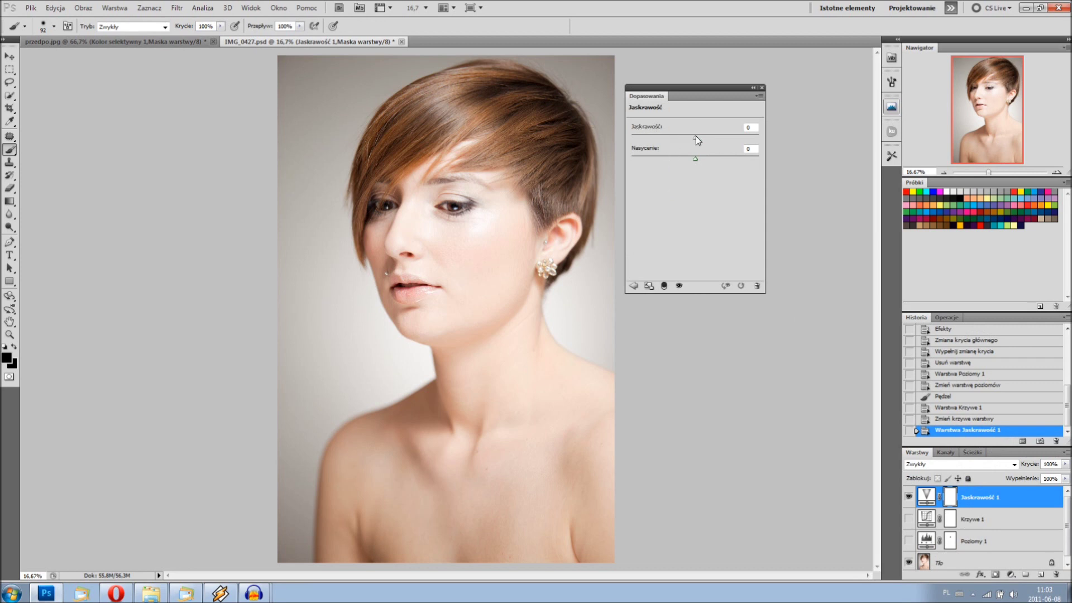
drag(695, 135, 754, 137)
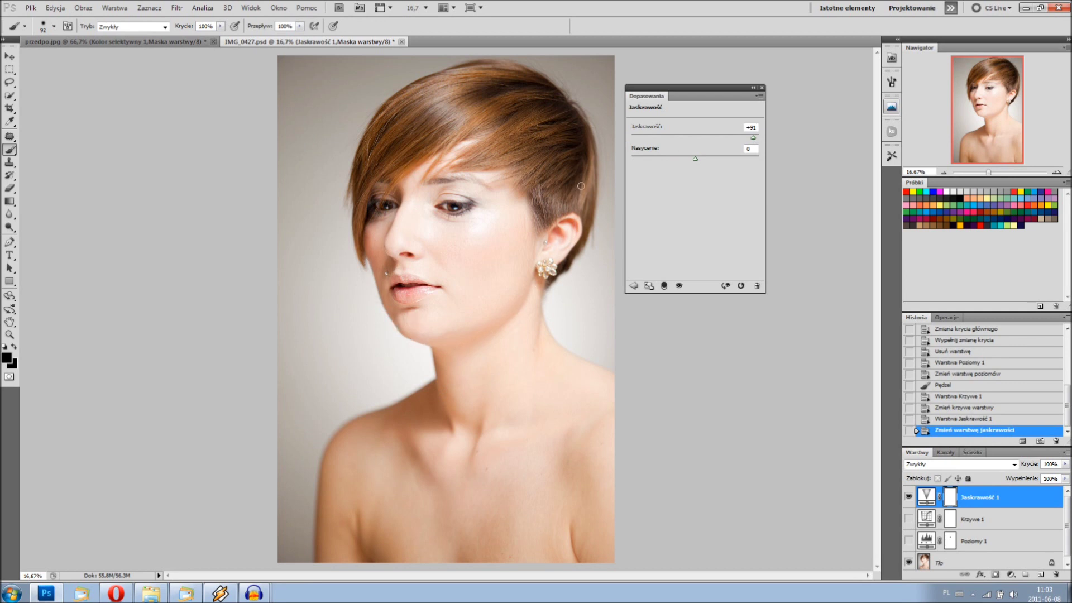
click(742, 127)
text(0)
Test maximum saturation, reset Saturation to 0, and hide Jaskrawość 1
mouse_move(695, 159)
mouse_down()
mouse_move(758, 159)
mouse_move(632, 159)
mouse_up()
click(752, 149)
text(0)
key(Return)
click(761, 88)
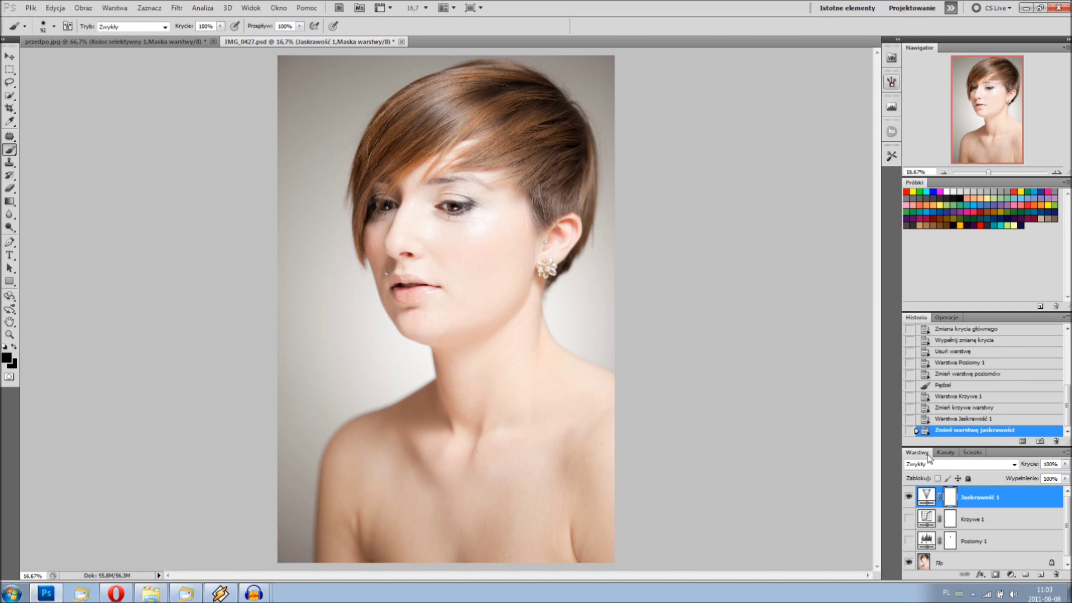
click(909, 495)
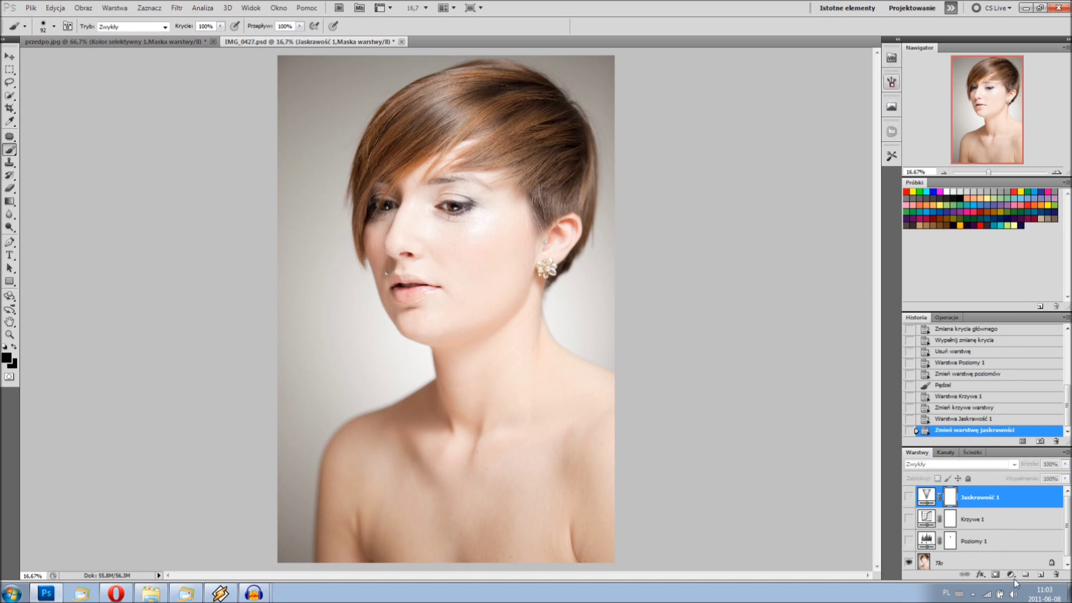
Add a Hue/Saturation layer, try Hue +10 and -10, then reset Hue to 0
click(1011, 575)
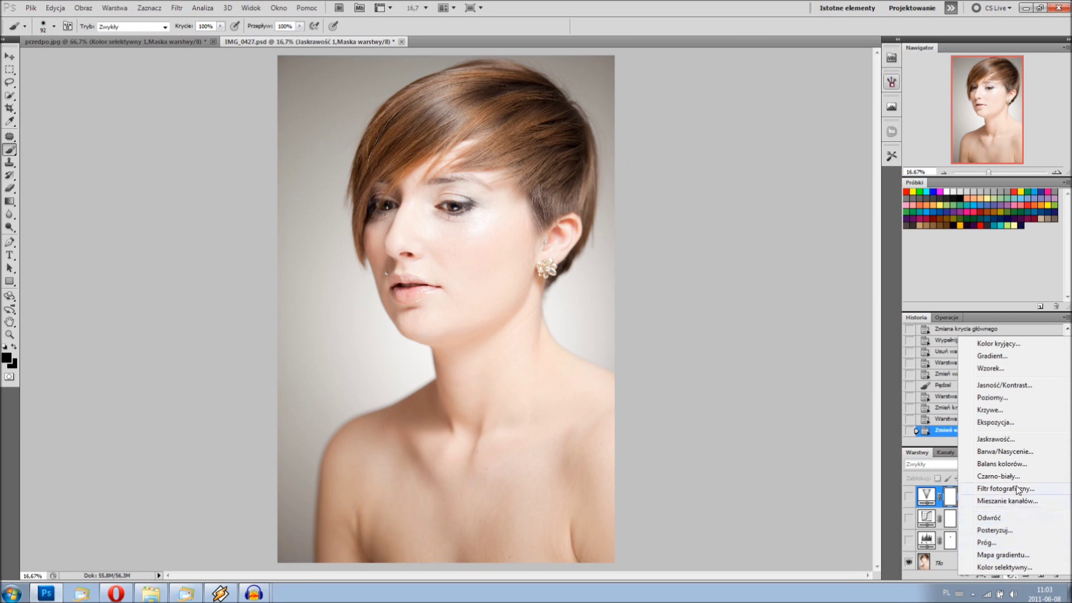
click(985, 453)
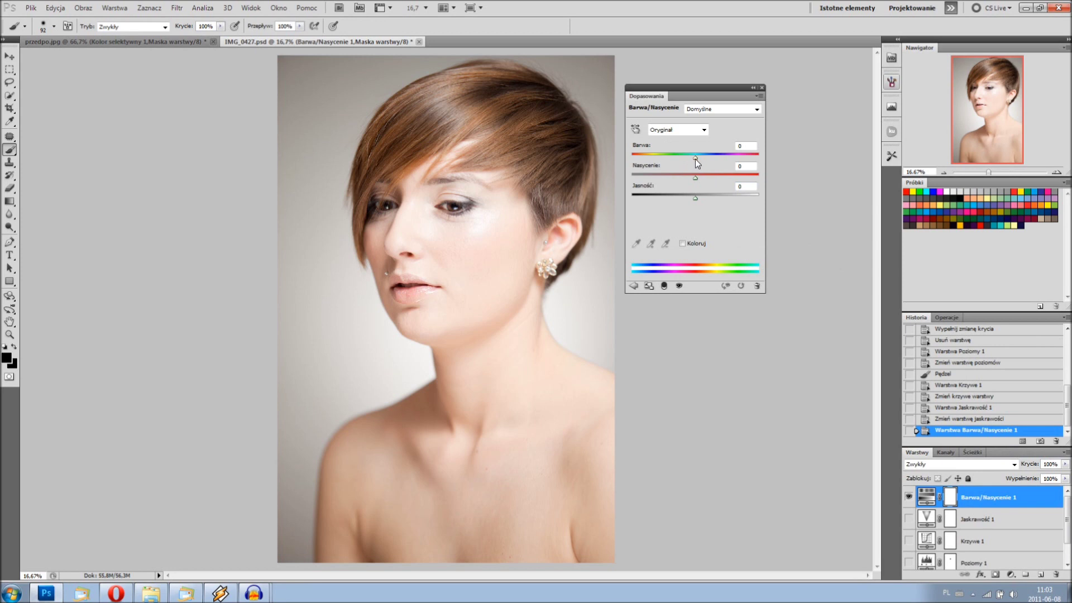
mouse_move(695, 158)
mouse_down()
mouse_move(717, 158)
mouse_move(671, 160)
mouse_move(696, 157)
mouse_up()
drag(702, 156, 689, 157)
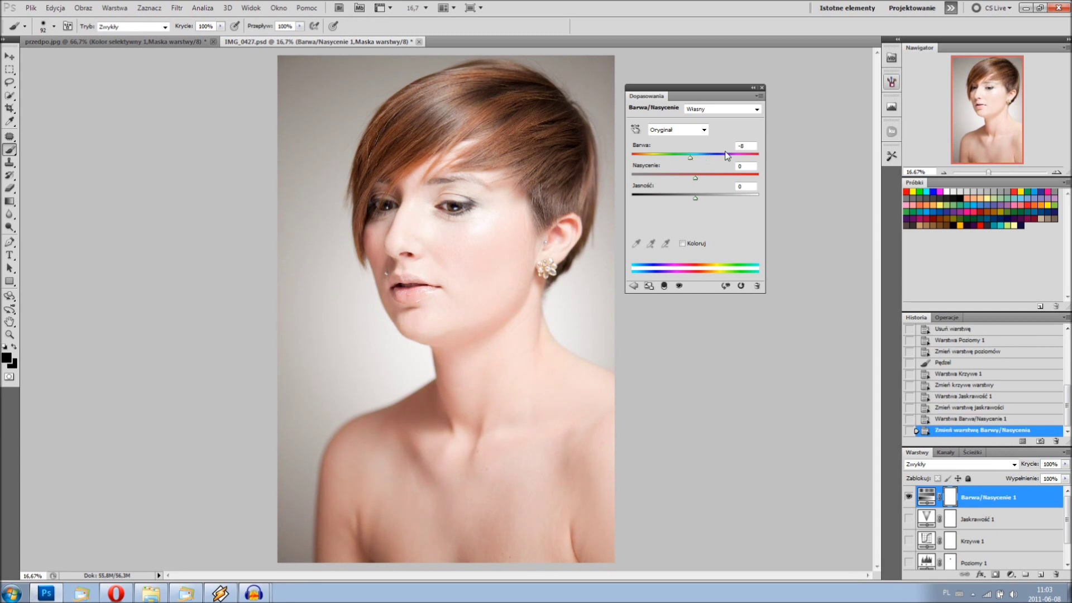
click(749, 145)
text(0)
Trial Saturation +12 and Lightness +8, reset both to 0, and hide Barwa/Nasycenie 1
mouse_move(694, 178)
mouse_down()
mouse_move(704, 176)
mouse_move(674, 178)
mouse_up()
click(745, 166)
text(0)
drag(698, 198, 700, 198)
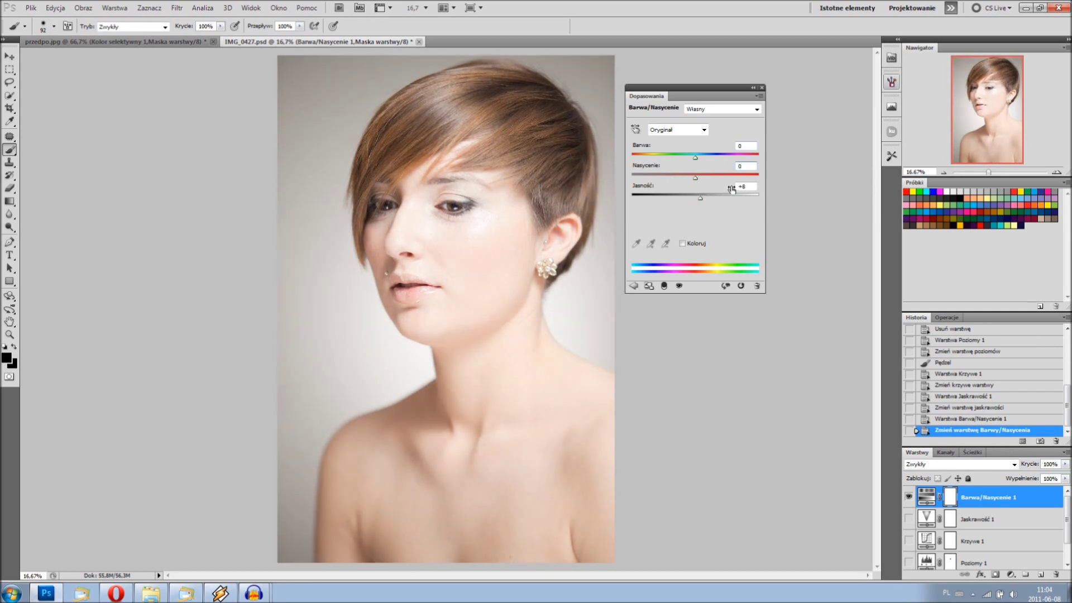
click(754, 185)
text(0)
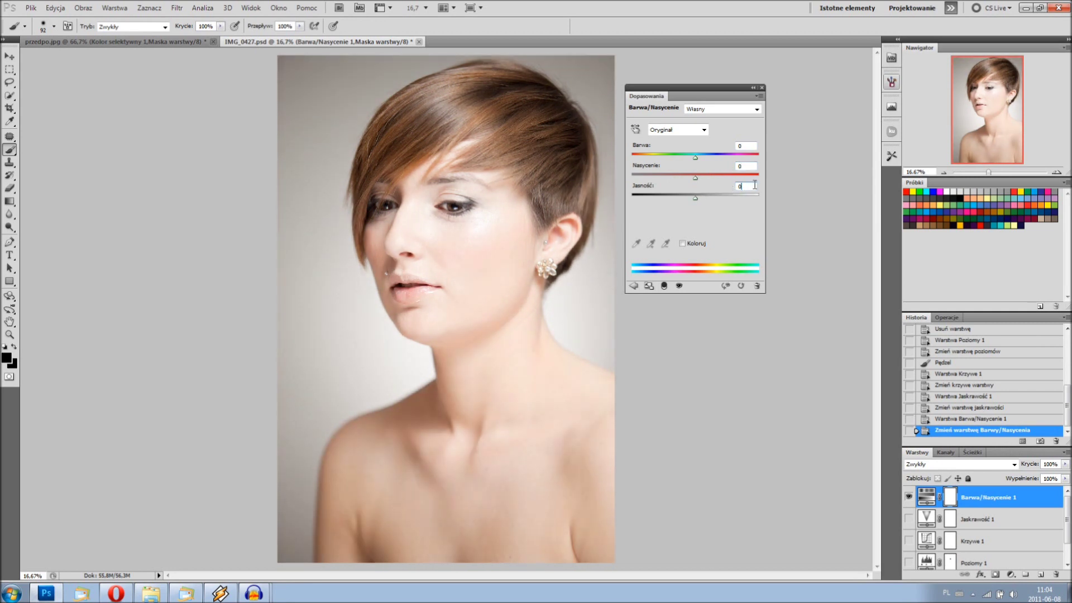
click(761, 88)
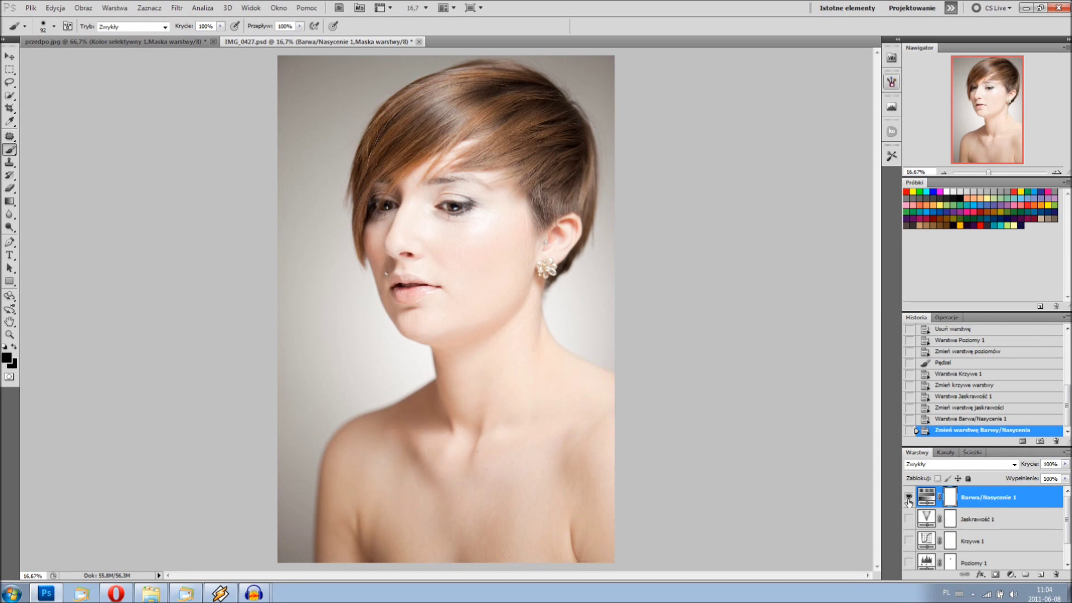
click(908, 496)
click(1010, 575)
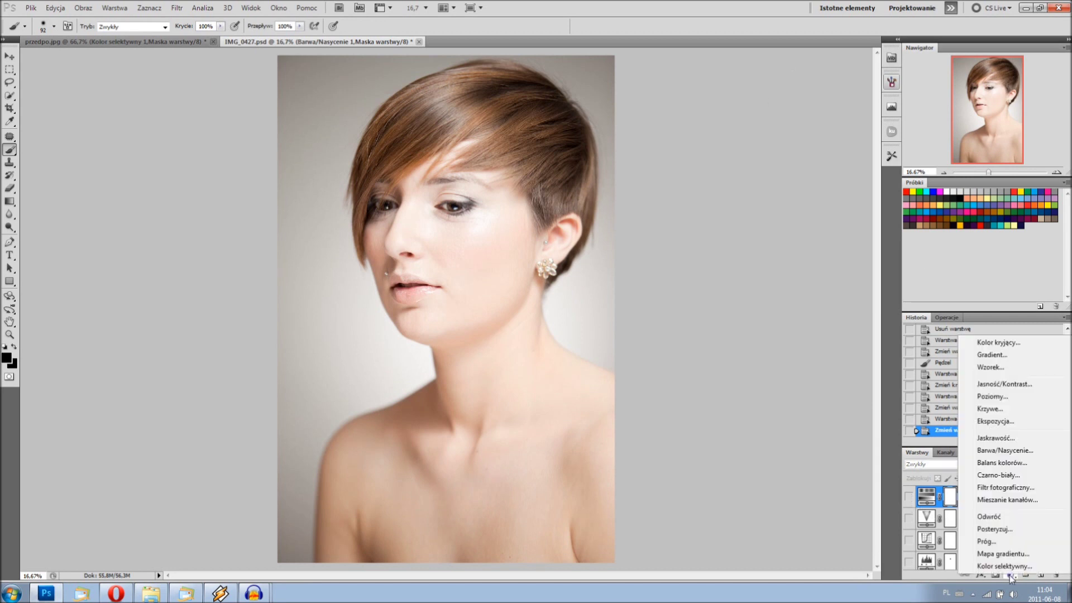
Add Black & White layer Czarno-biały 1 with Reds raised to 81 and Yellows lowered
click(1011, 476)
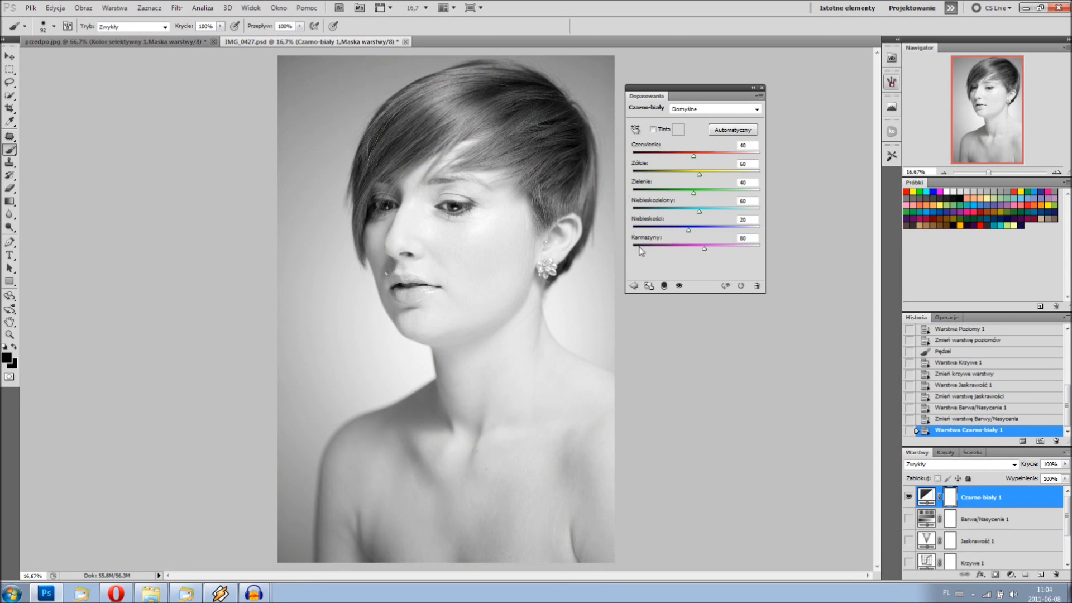
click(694, 157)
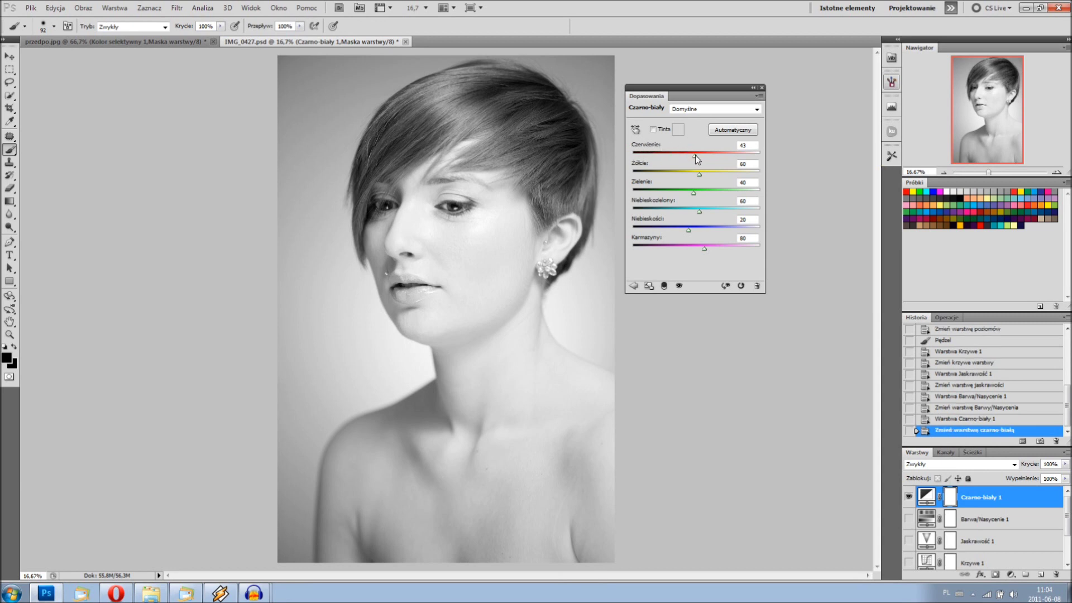
drag(695, 156, 708, 160)
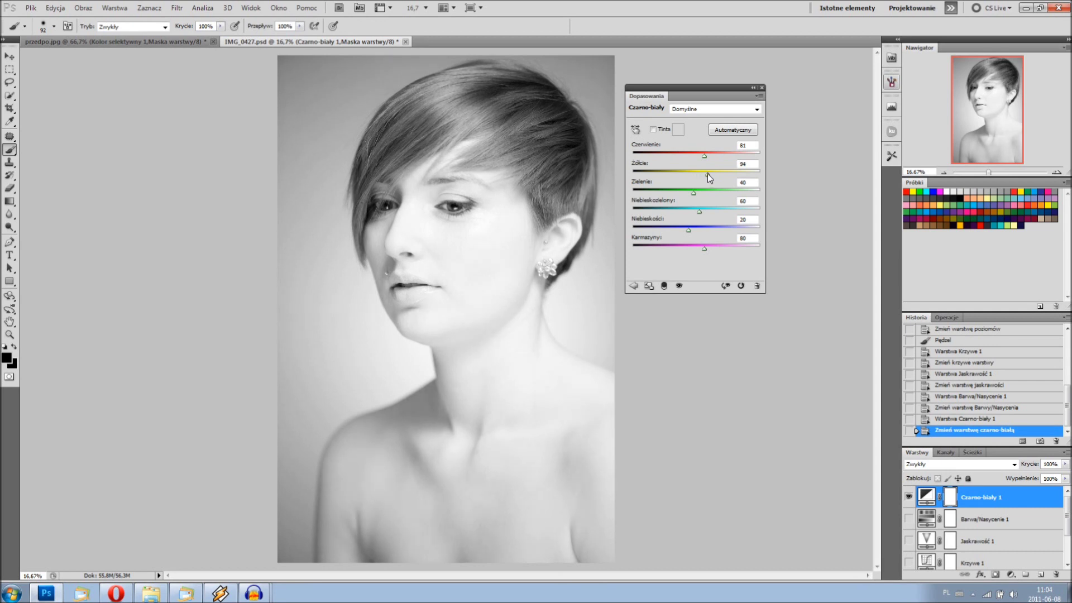
drag(708, 173, 688, 173)
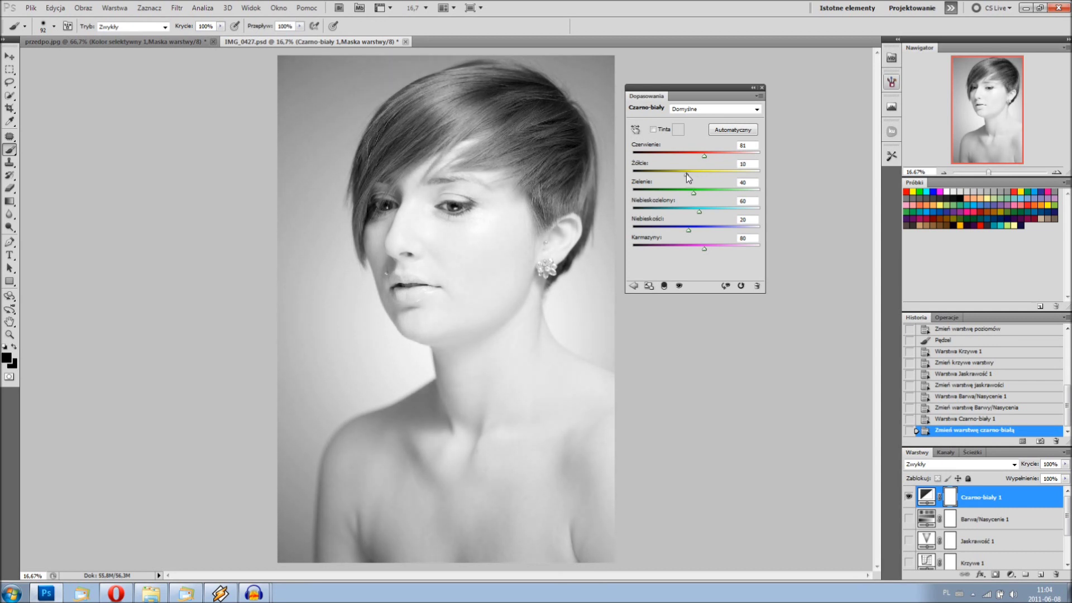
drag(686, 173, 685, 172)
click(762, 88)
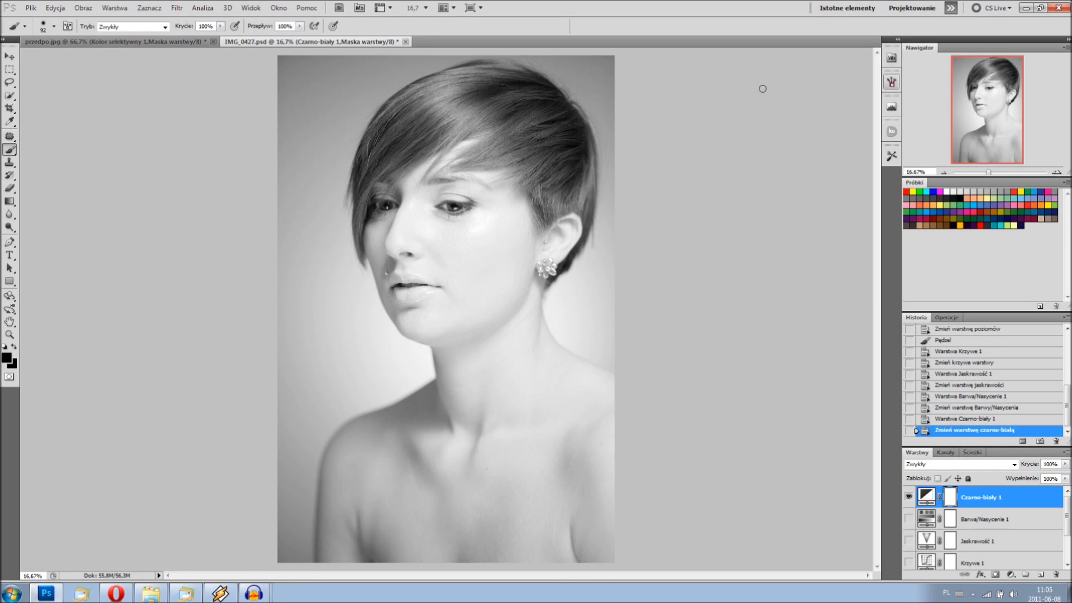
Hide Czarno-biały 1 and add a Photo Filter, trying Filtr zimny (LBB) at density 36
click(911, 497)
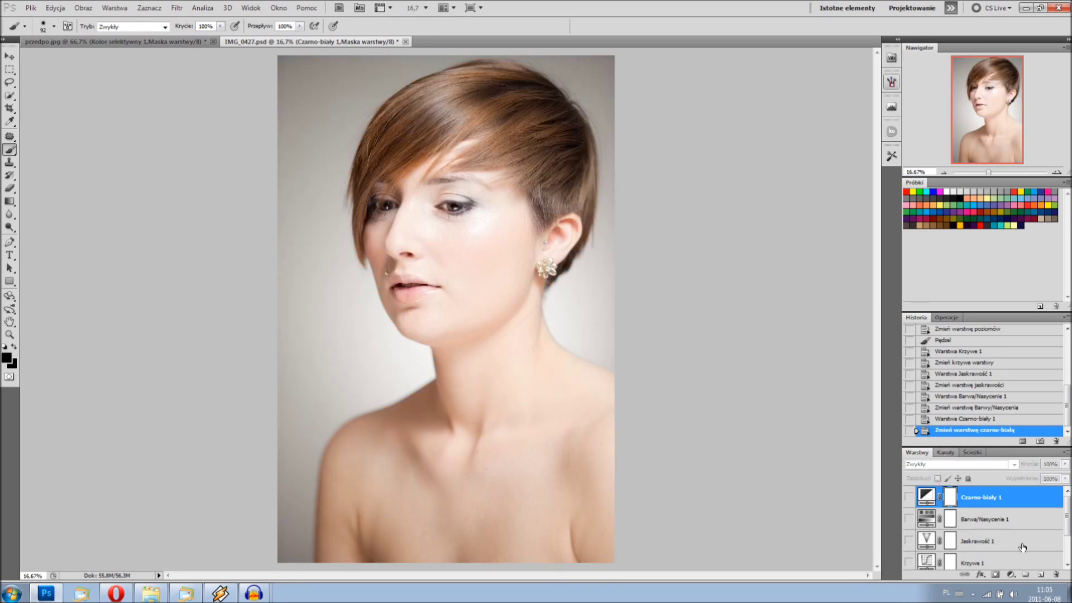
click(1012, 576)
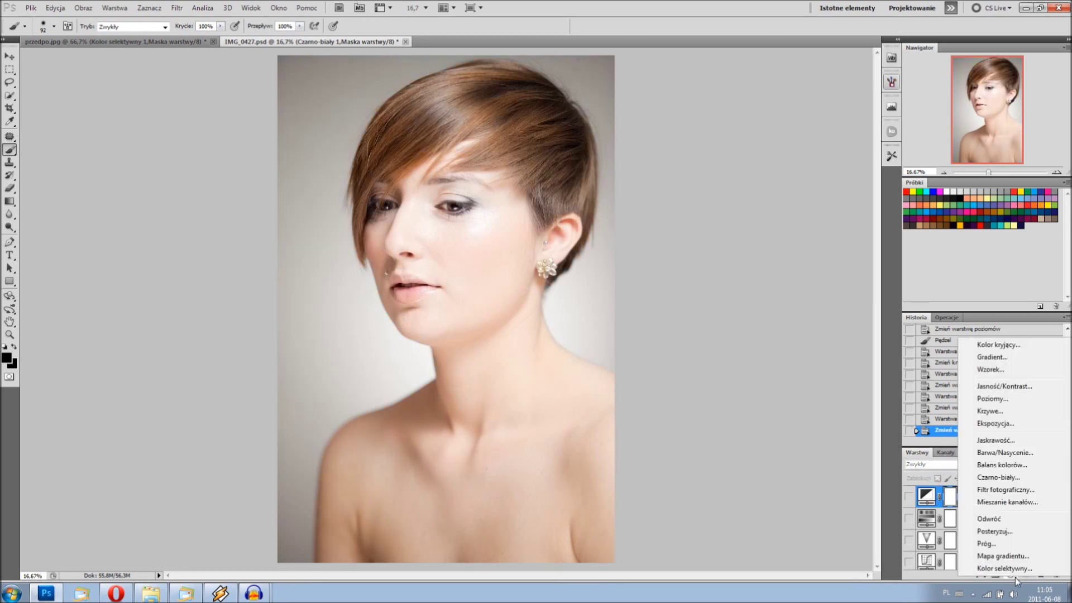
click(1014, 494)
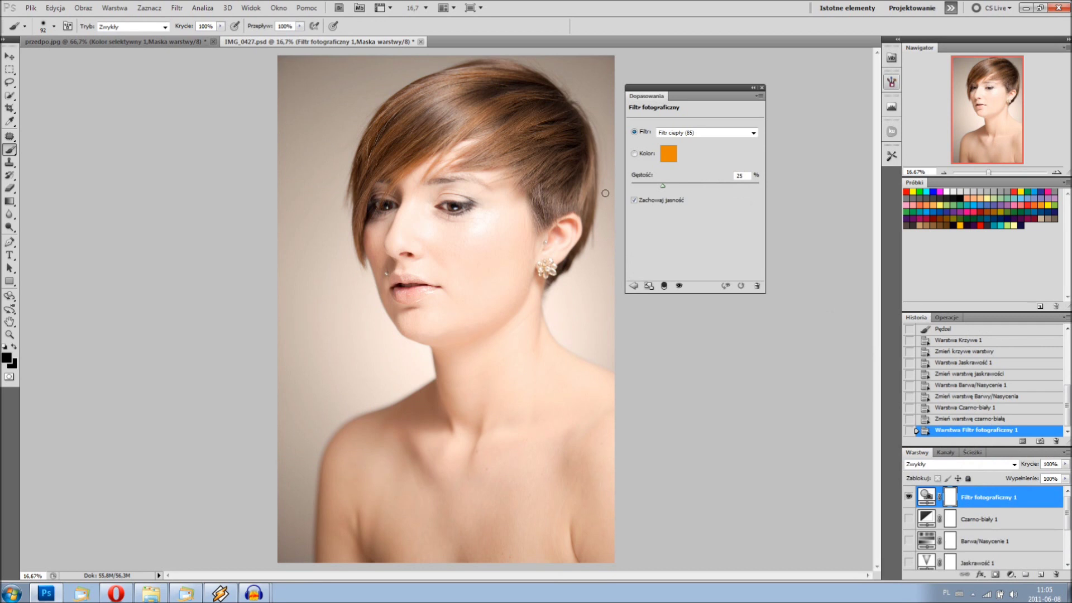
click(659, 133)
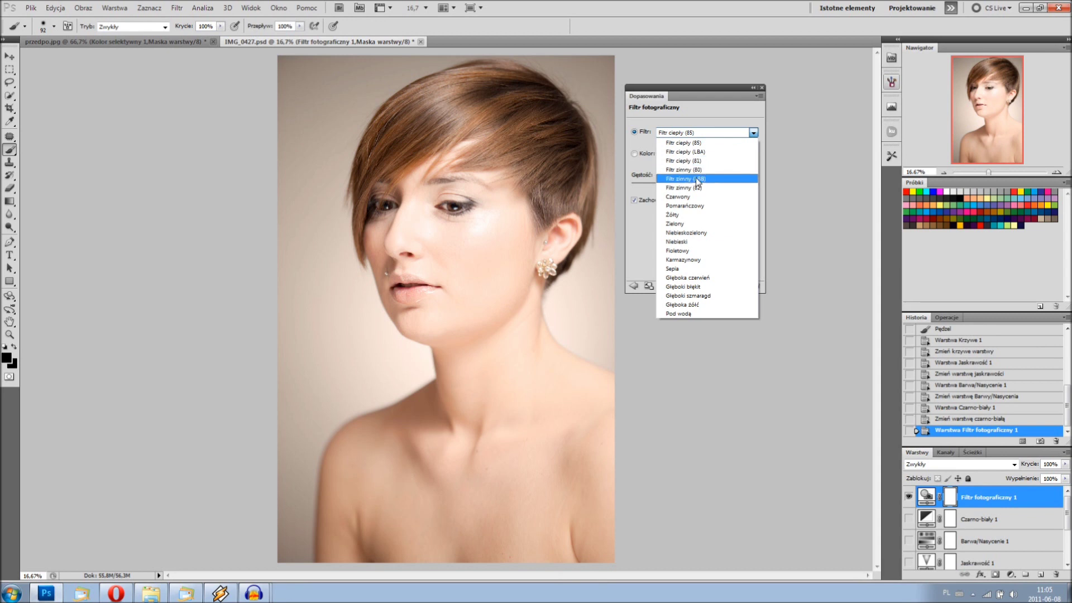
click(698, 181)
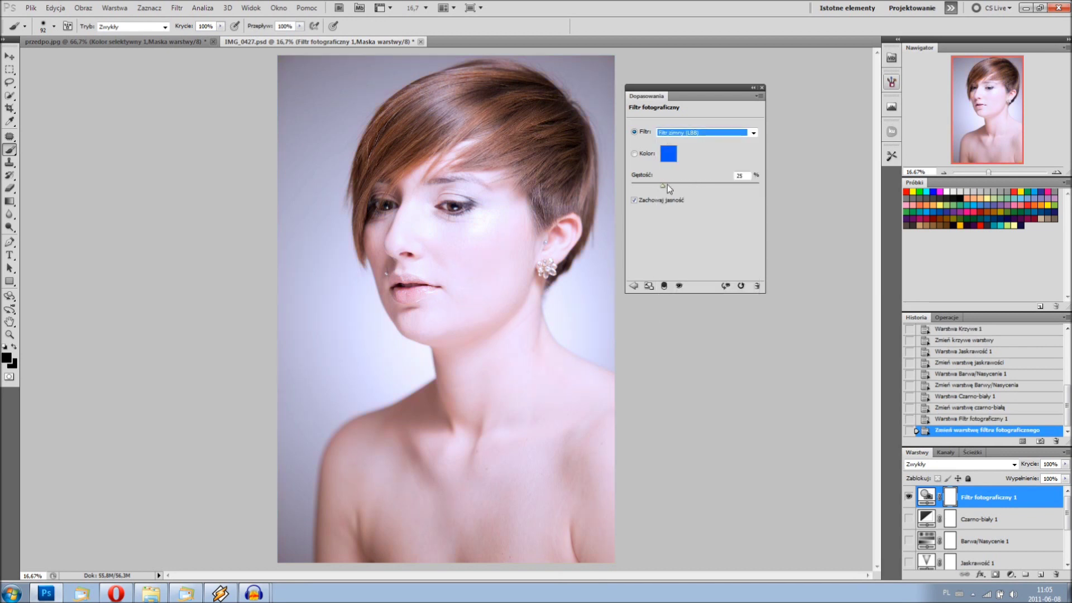
drag(681, 185, 677, 185)
Switch the photo filter to Fioletowy at 31% density with Preserve Luminosity on, then hide it
click(709, 132)
click(700, 251)
click(662, 200)
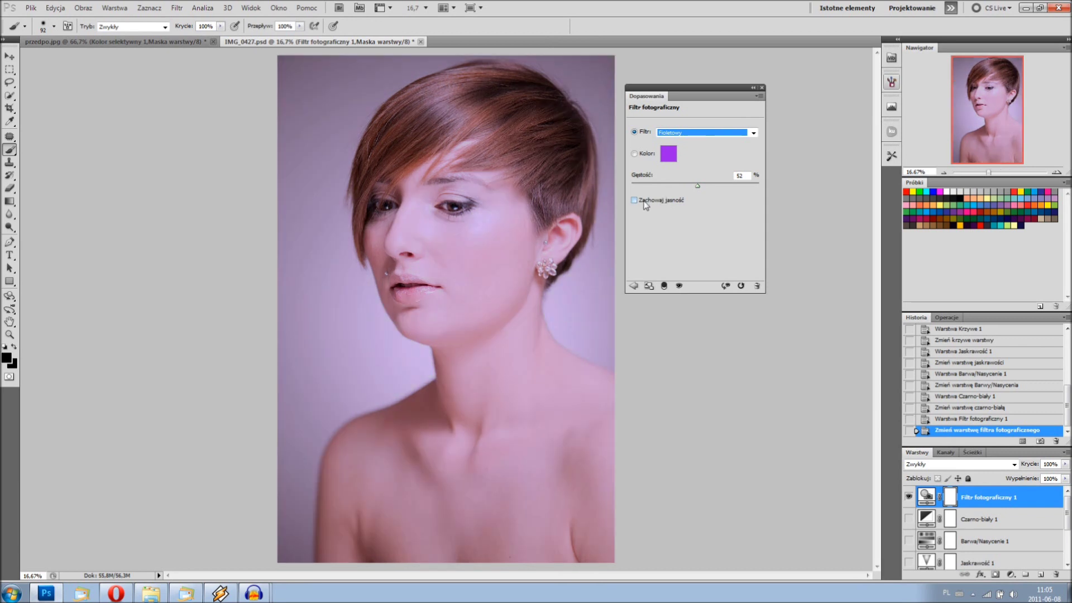
click(645, 204)
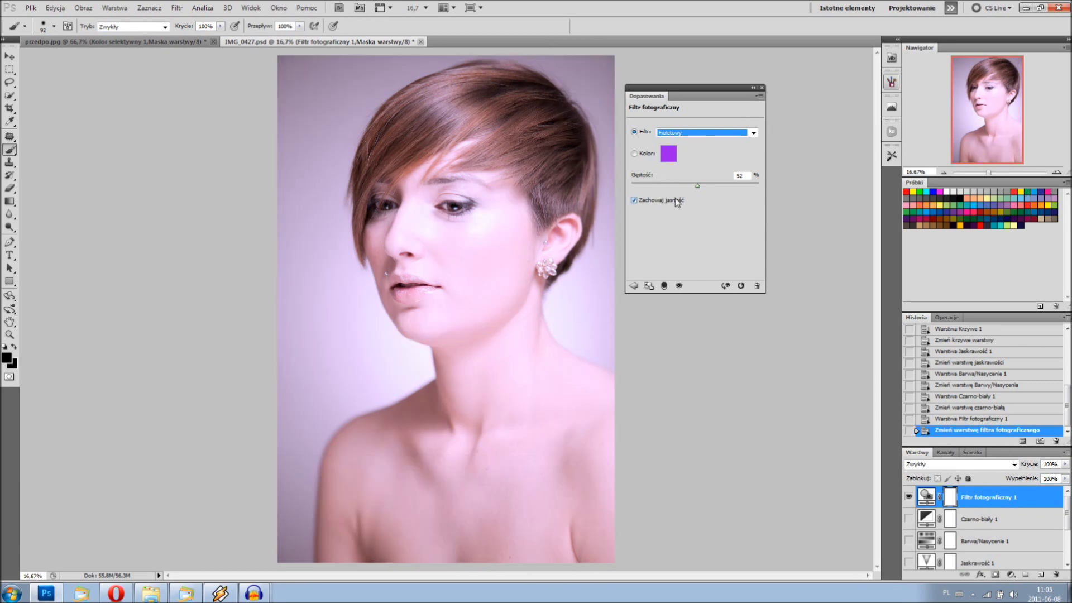
drag(697, 185, 671, 186)
click(762, 88)
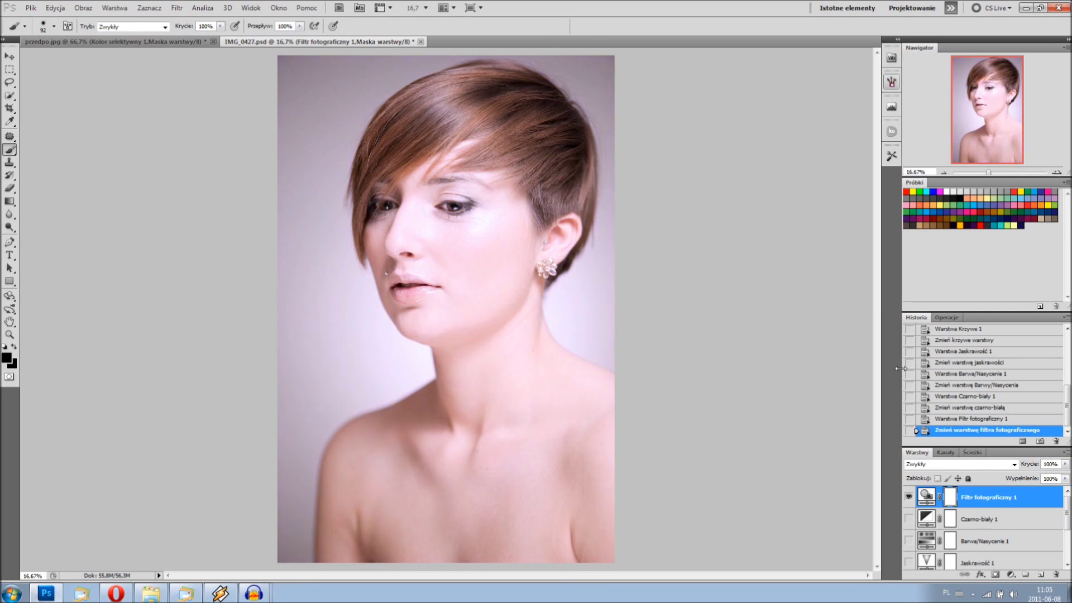
click(908, 499)
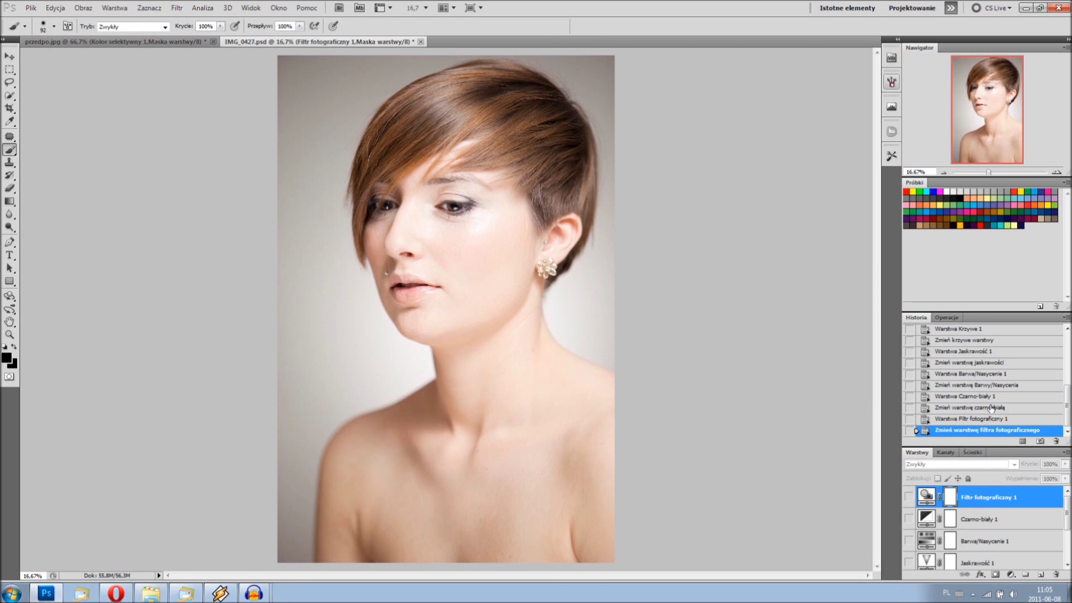
Type 'Fotoblogia.pl' in white over the chest and scale it to about 167%
click(10, 255)
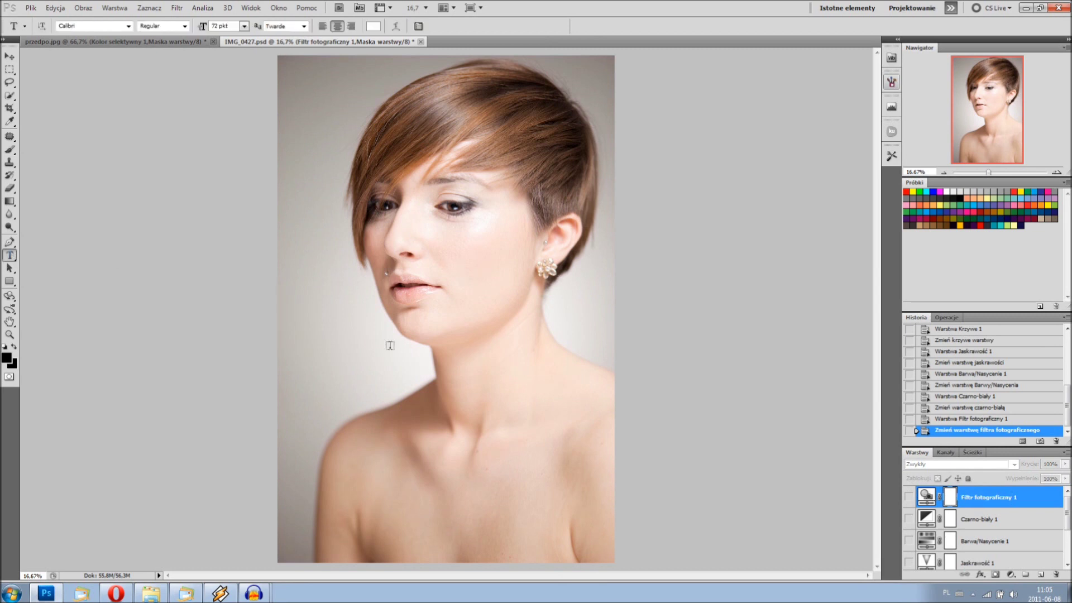
click(372, 376)
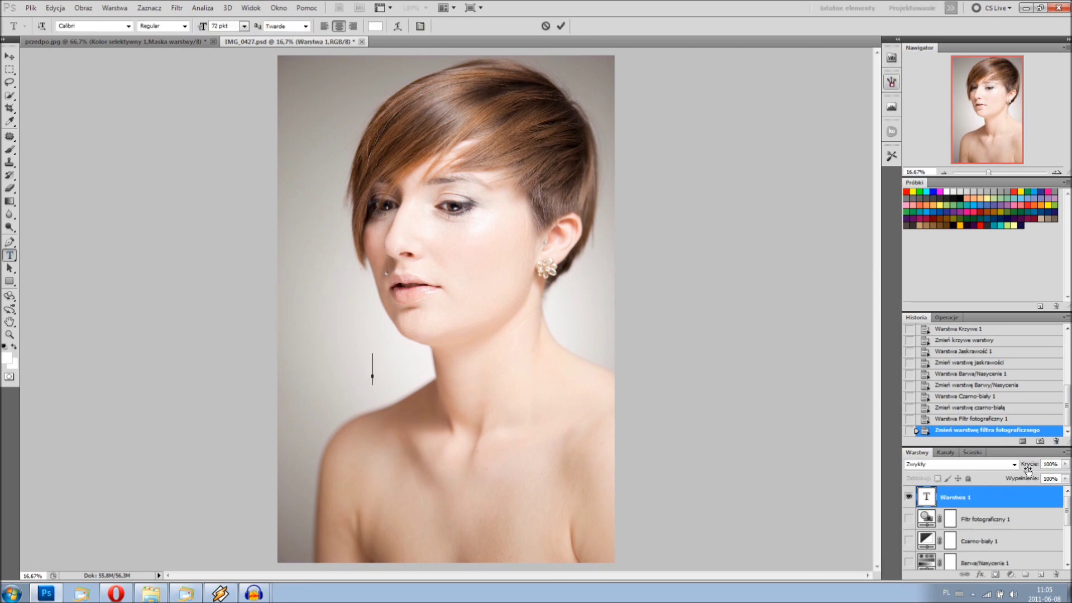
text(Fotobl)
text(ogia.pl)
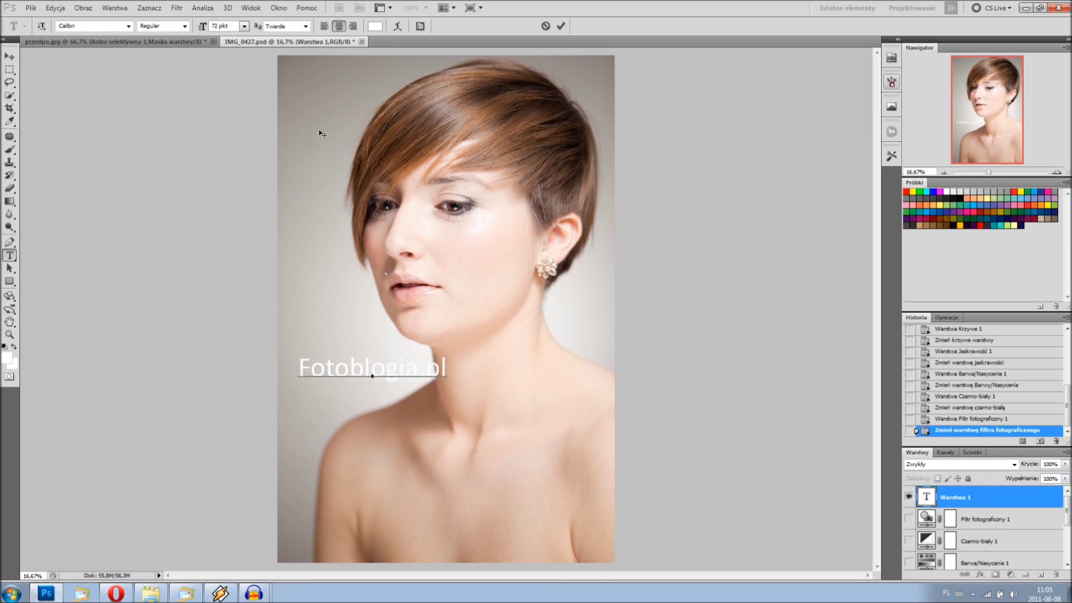
click(9, 57)
drag(411, 383, 583, 417)
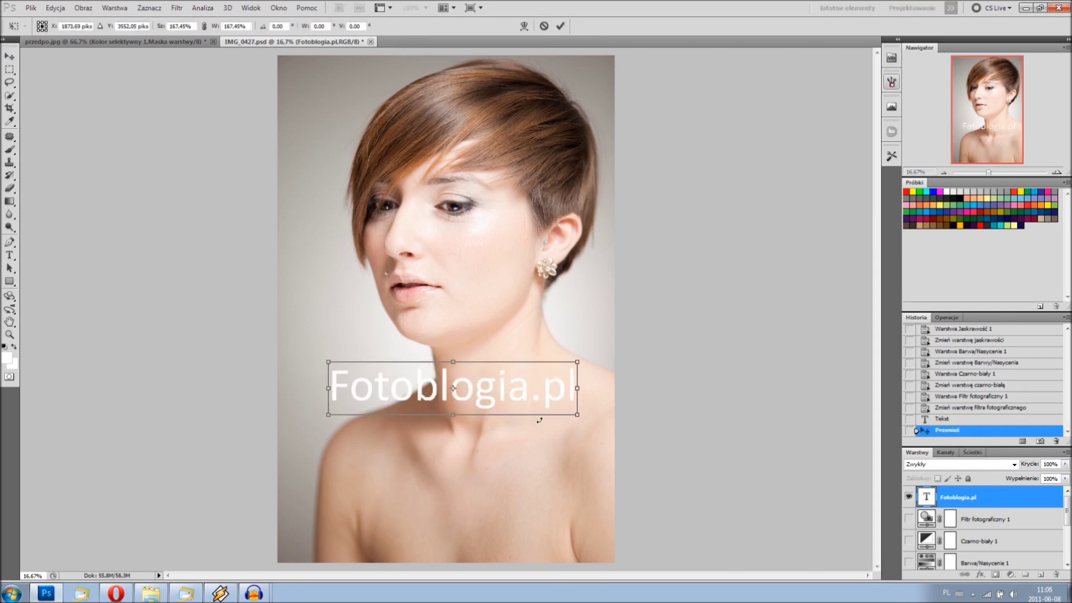
click(13, 59)
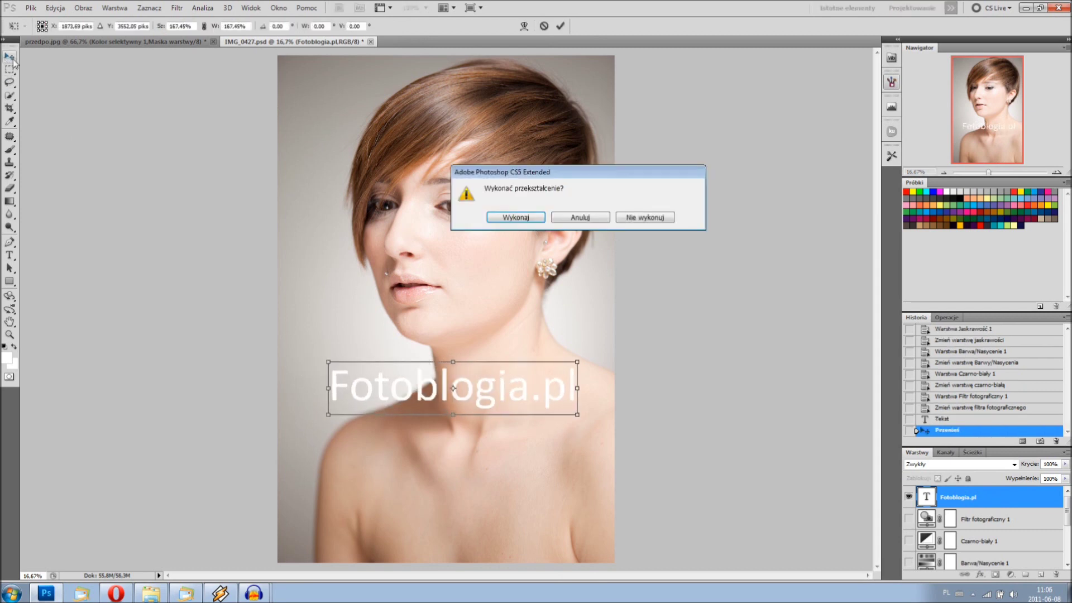
click(498, 216)
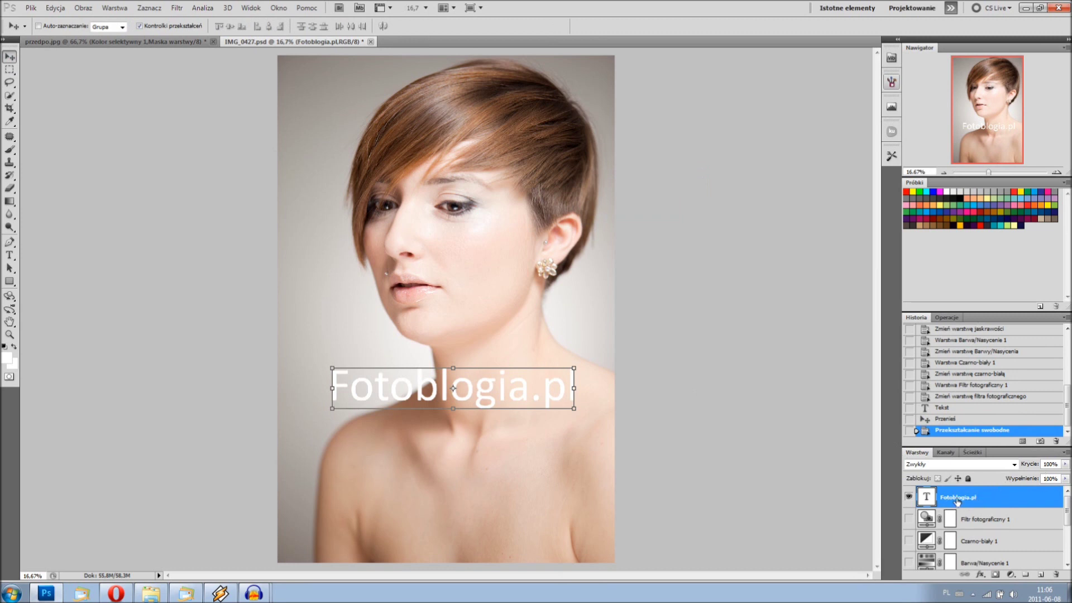
Style the Fotoblogia.pl layer with a 26 px drop shadow and a 16 px black stroke
right_click(973, 501)
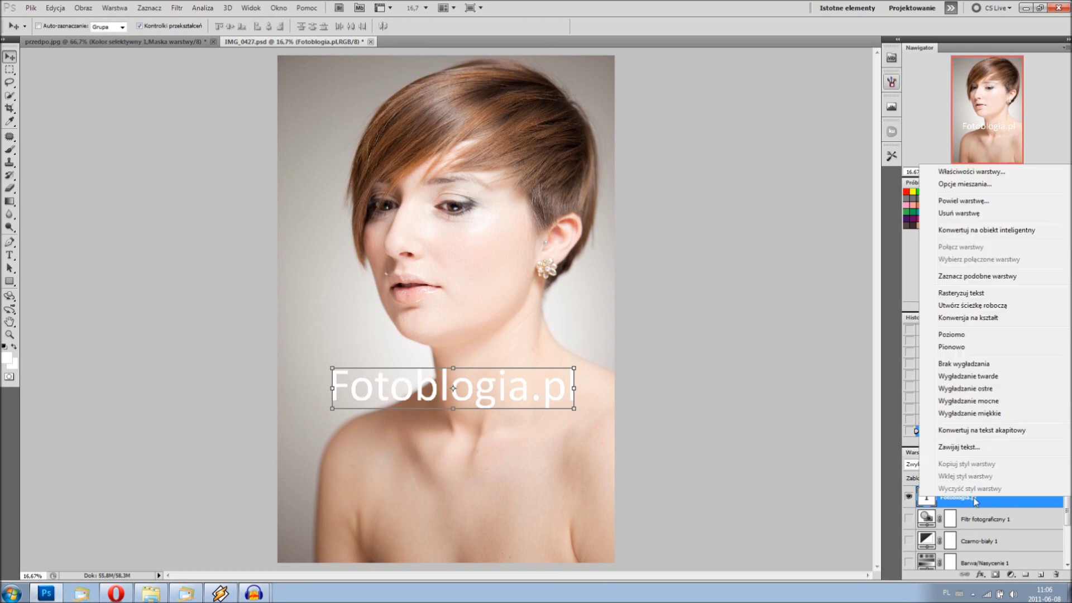
click(980, 184)
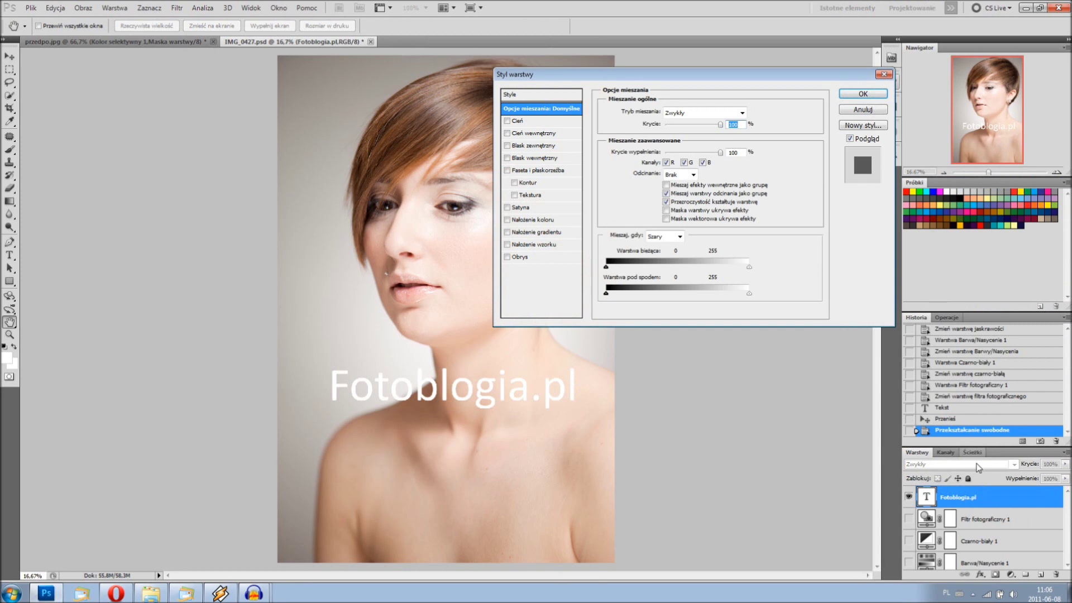
click(516, 121)
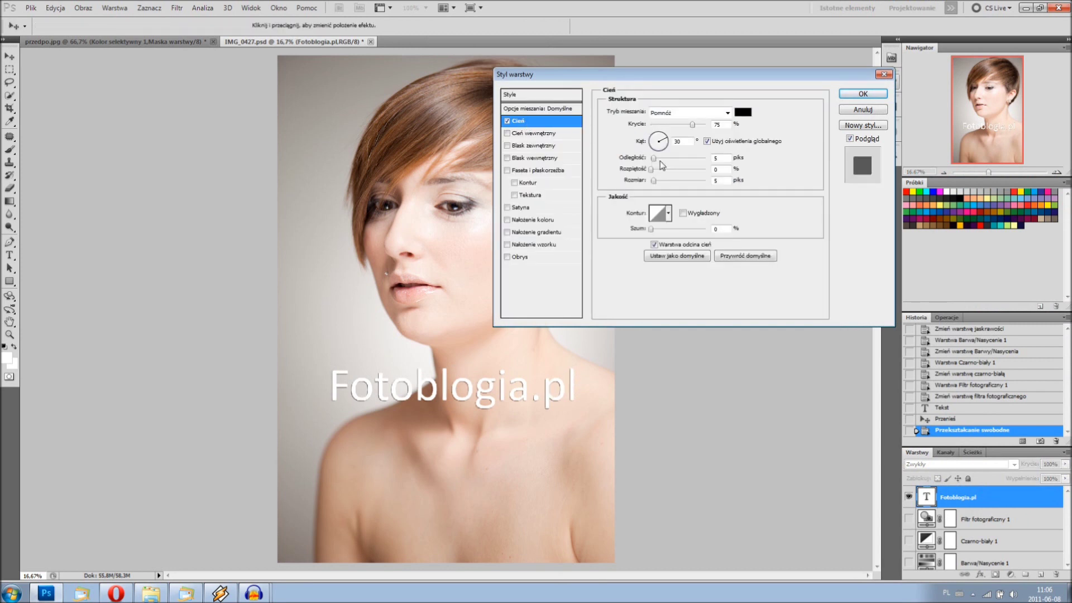
mouse_move(654, 159)
mouse_down()
mouse_move(665, 159)
mouse_move(668, 181)
mouse_up()
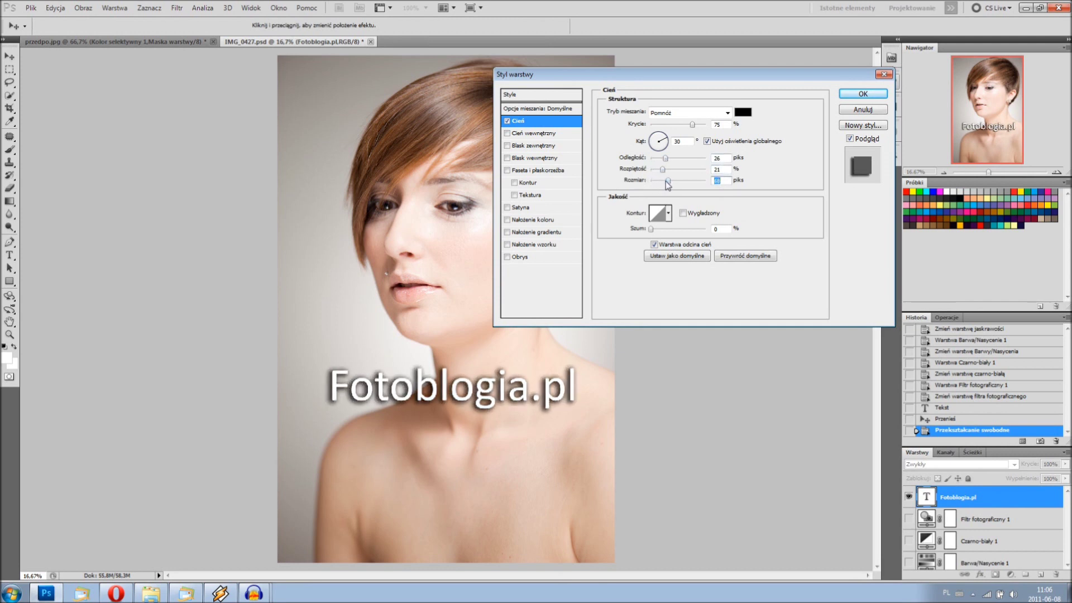
click(507, 257)
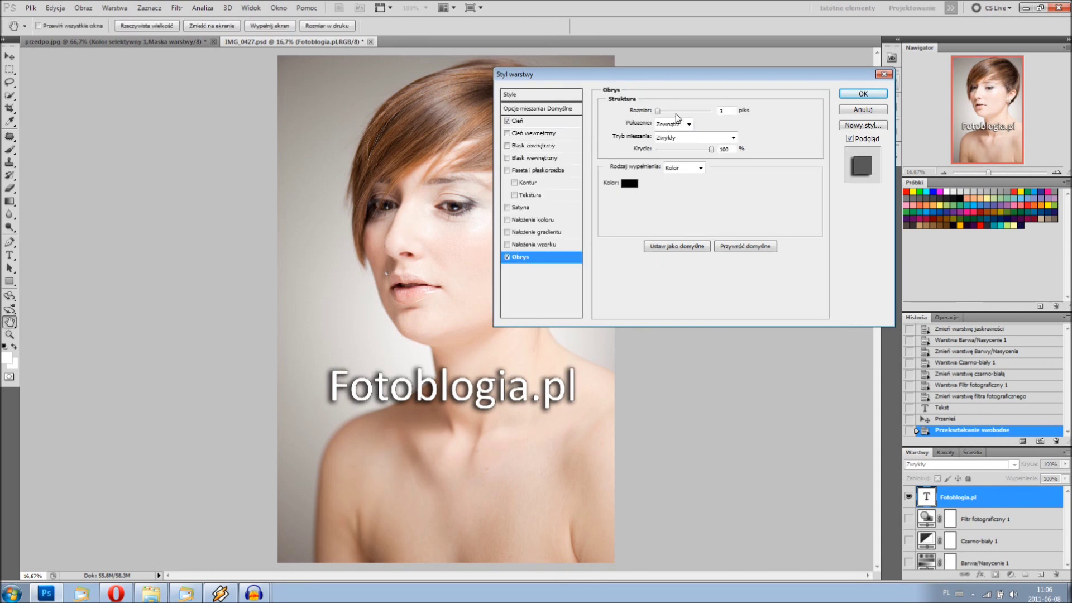
drag(658, 110, 663, 110)
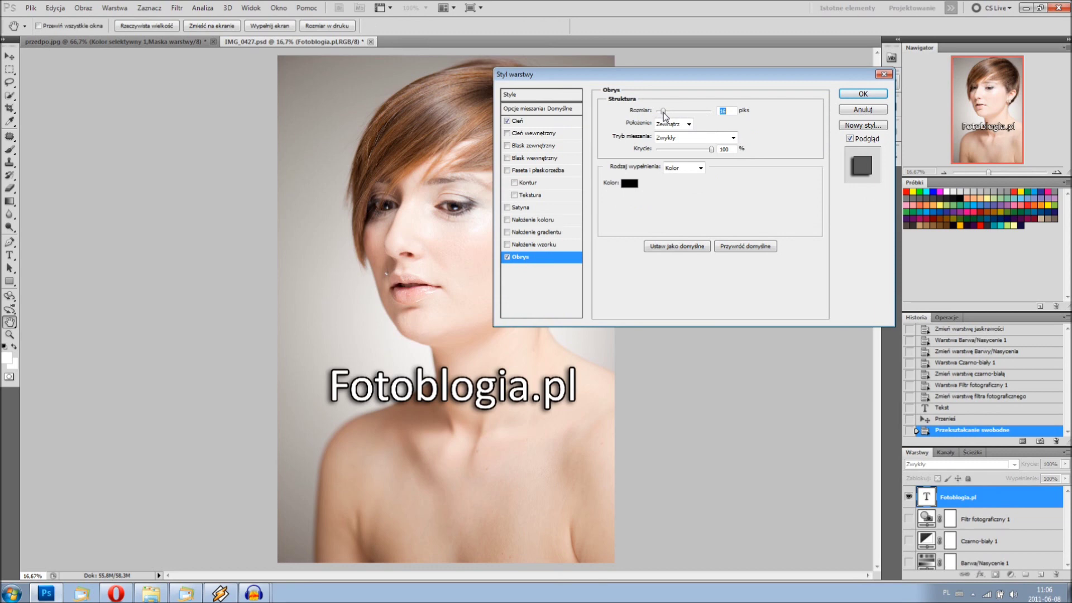
click(844, 92)
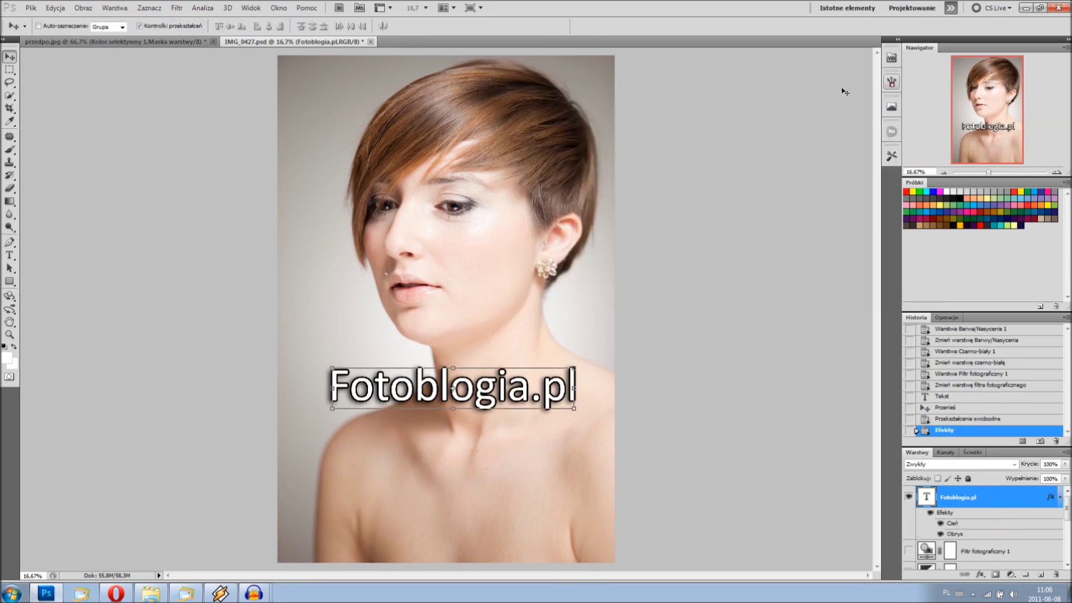
Zoom in and trial lower Opacity and Fill values on the watermark layer
click(1056, 172)
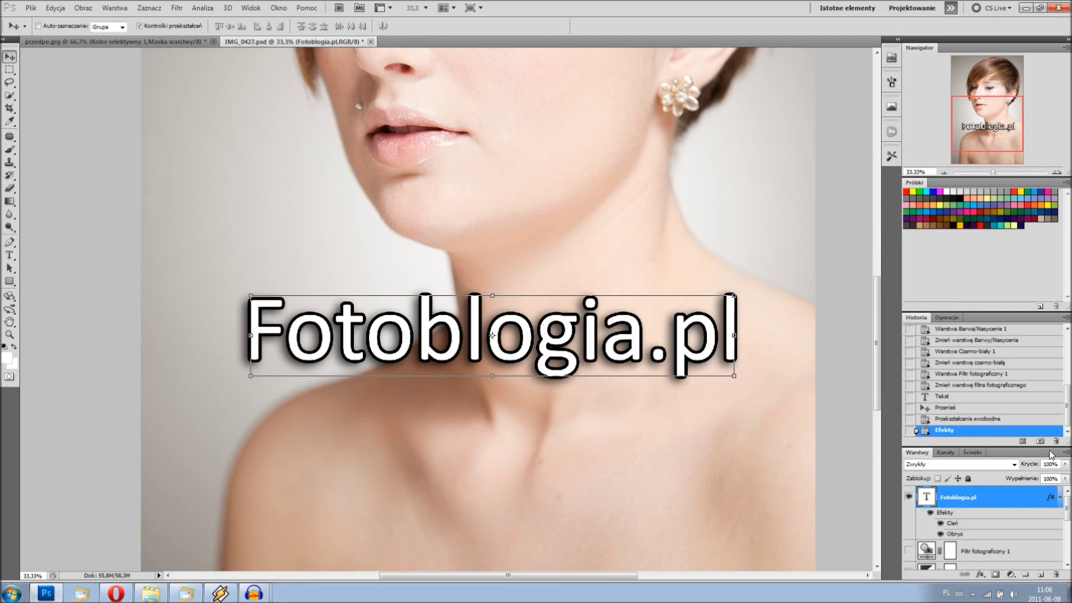
click(1065, 464)
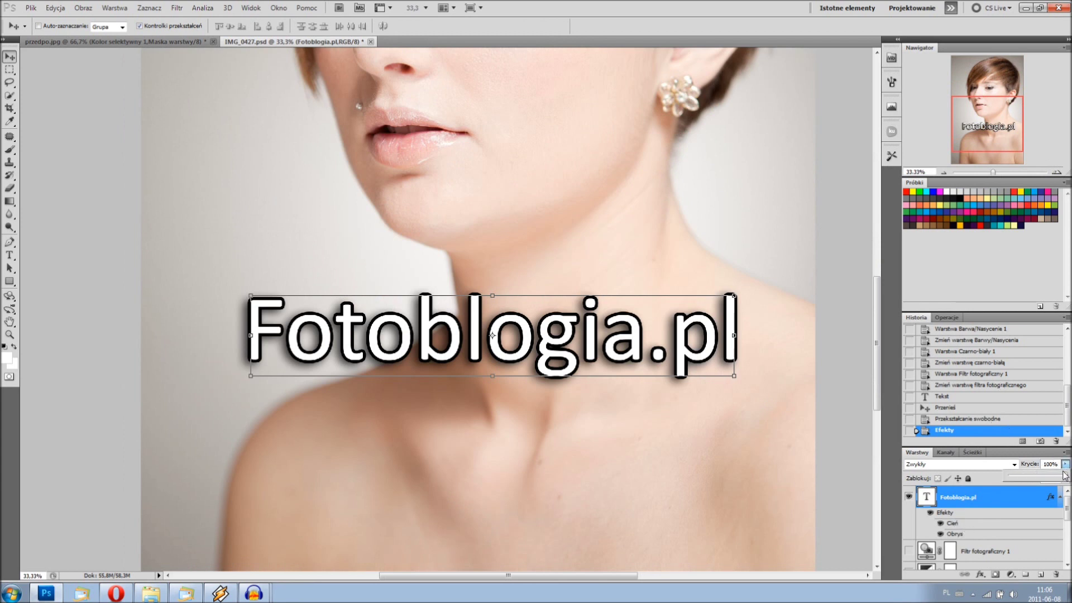
drag(1063, 475, 1024, 479)
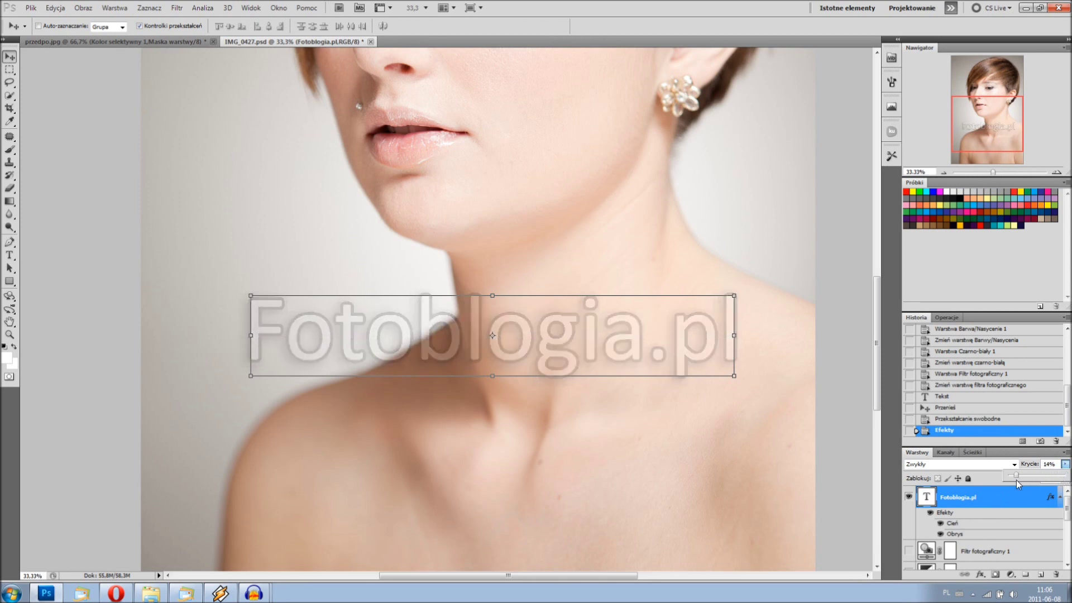
drag(1017, 480, 1065, 477)
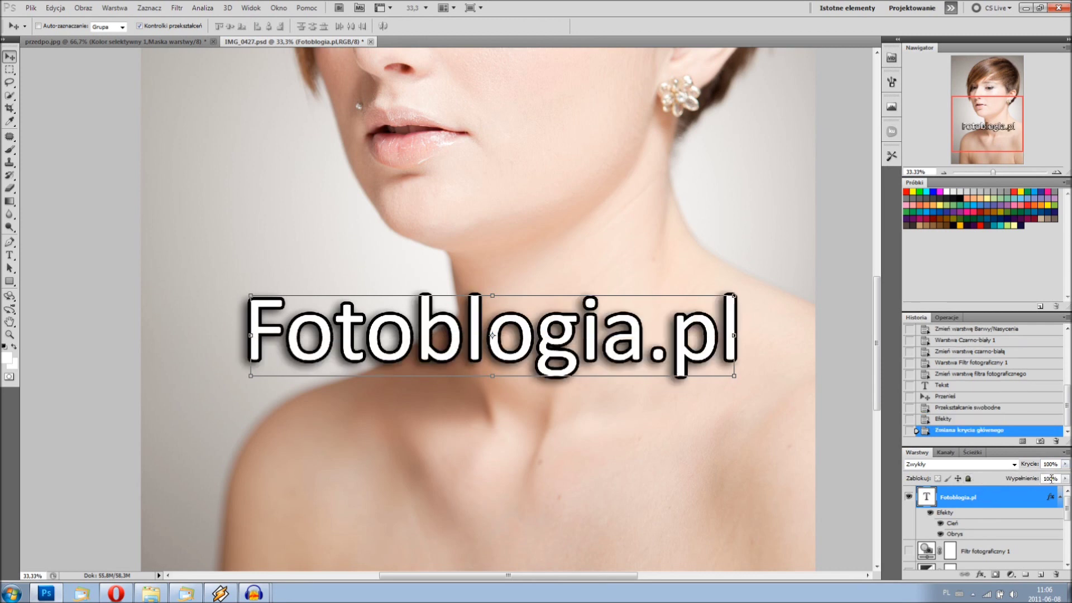
click(1065, 479)
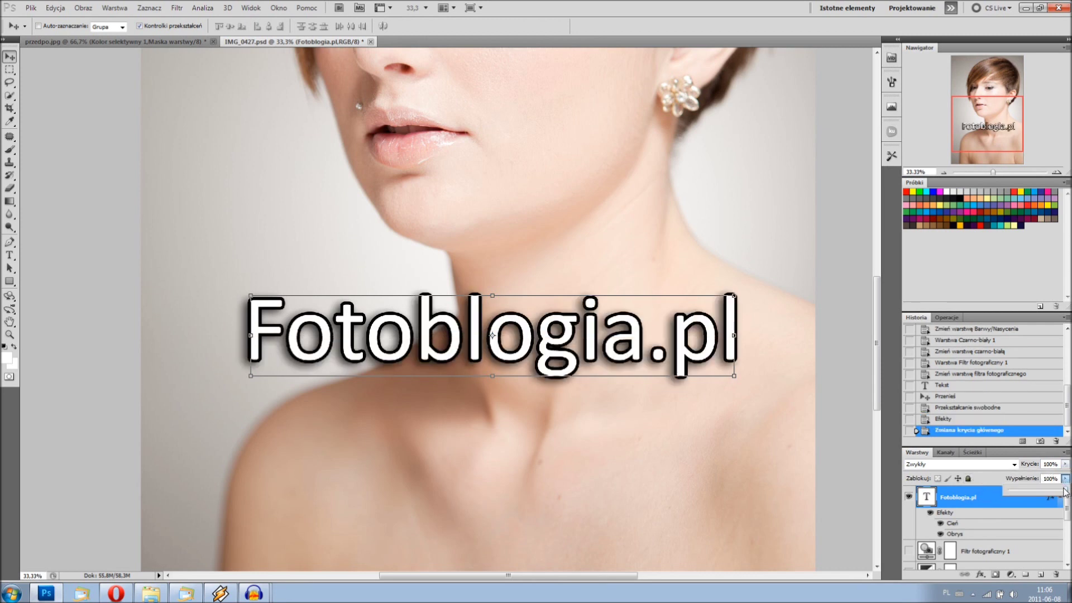
drag(1063, 491, 1000, 491)
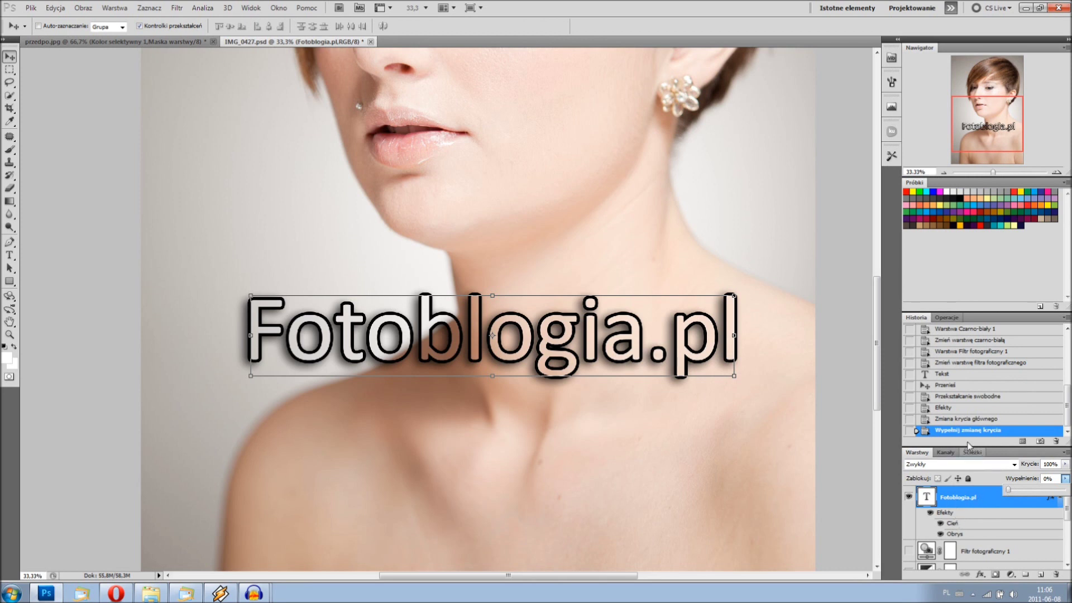
click(9, 69)
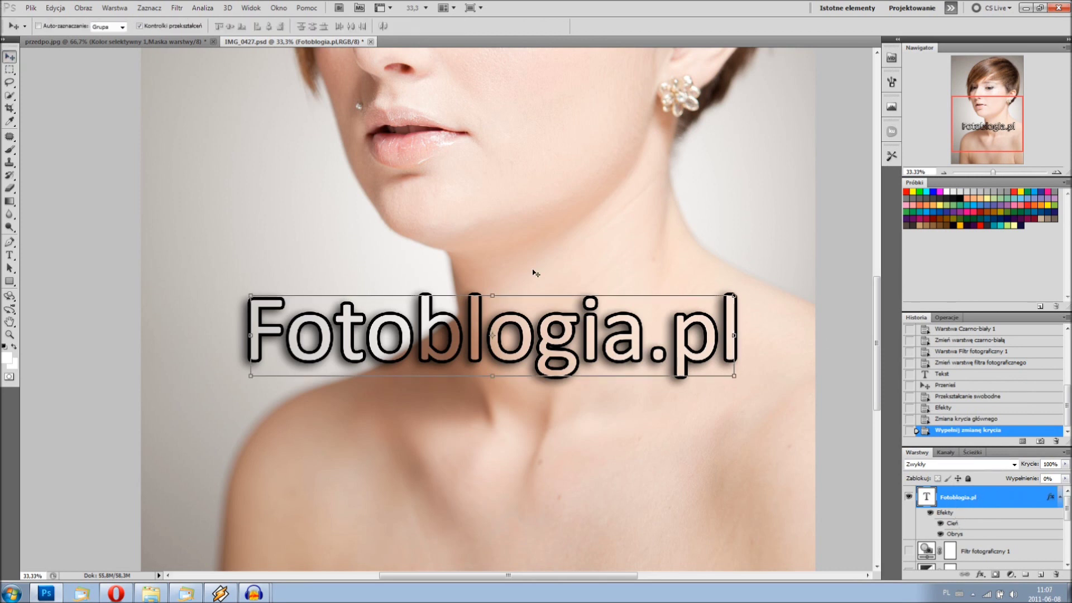
Move the watermark slightly lower and right, restore Fill to 100%, and zoom out
drag(591, 335, 629, 363)
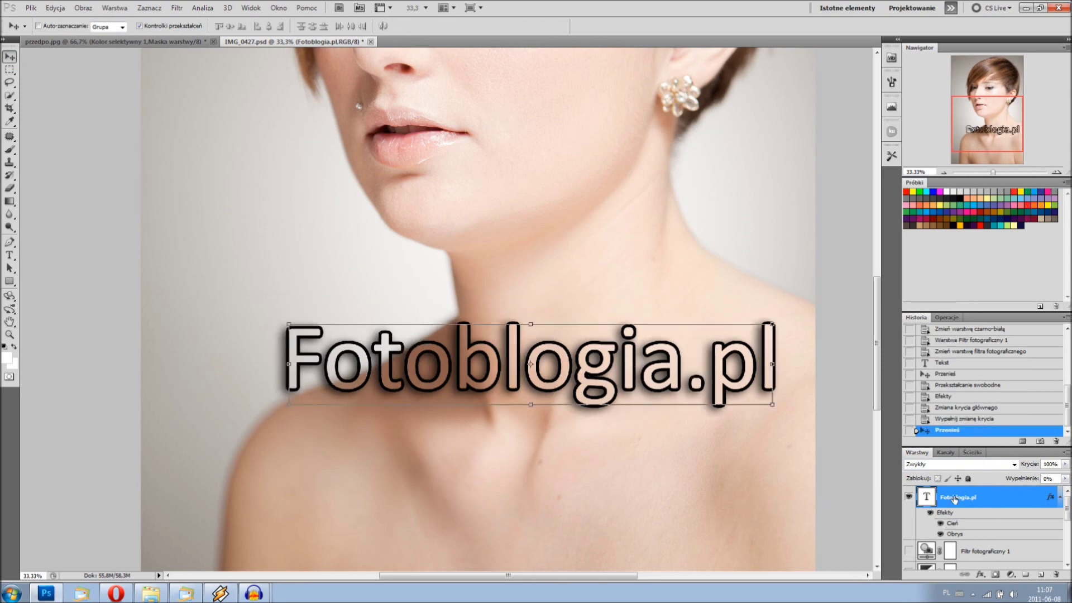
click(1065, 478)
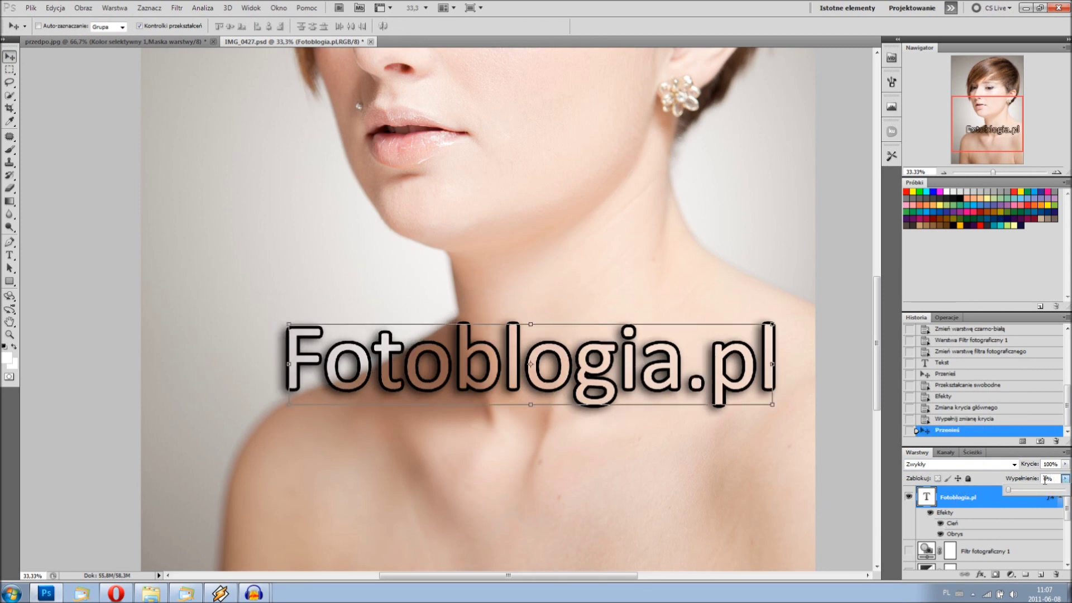
drag(1045, 494, 1064, 490)
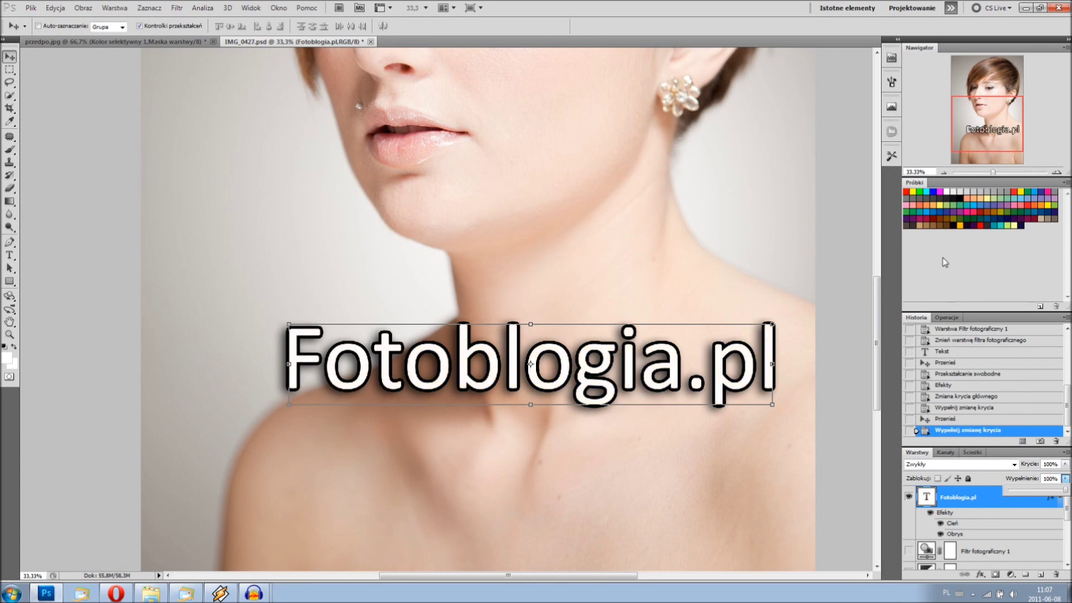
click(943, 173)
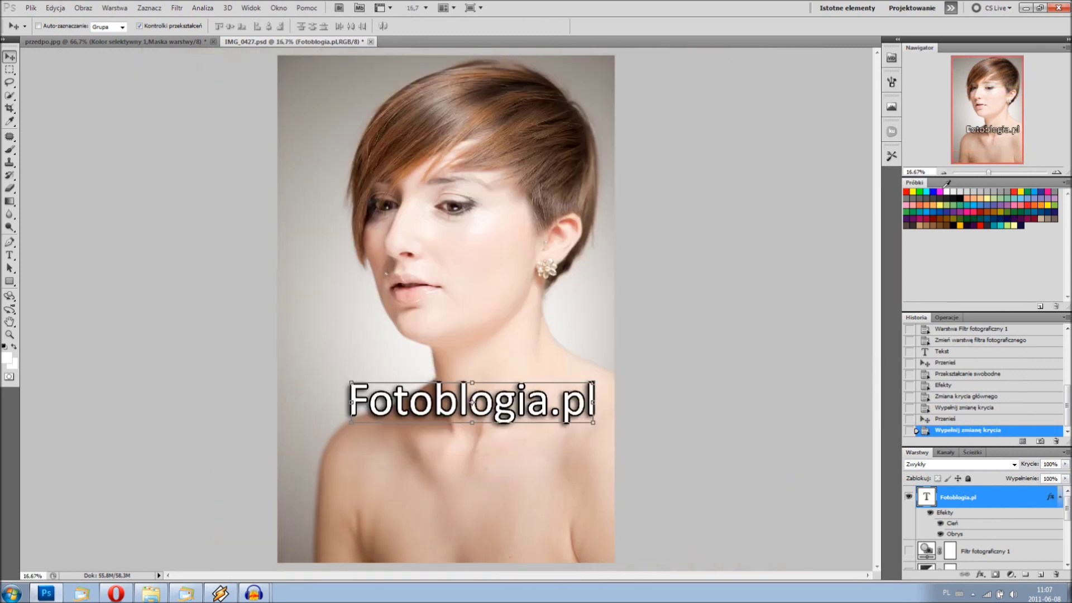